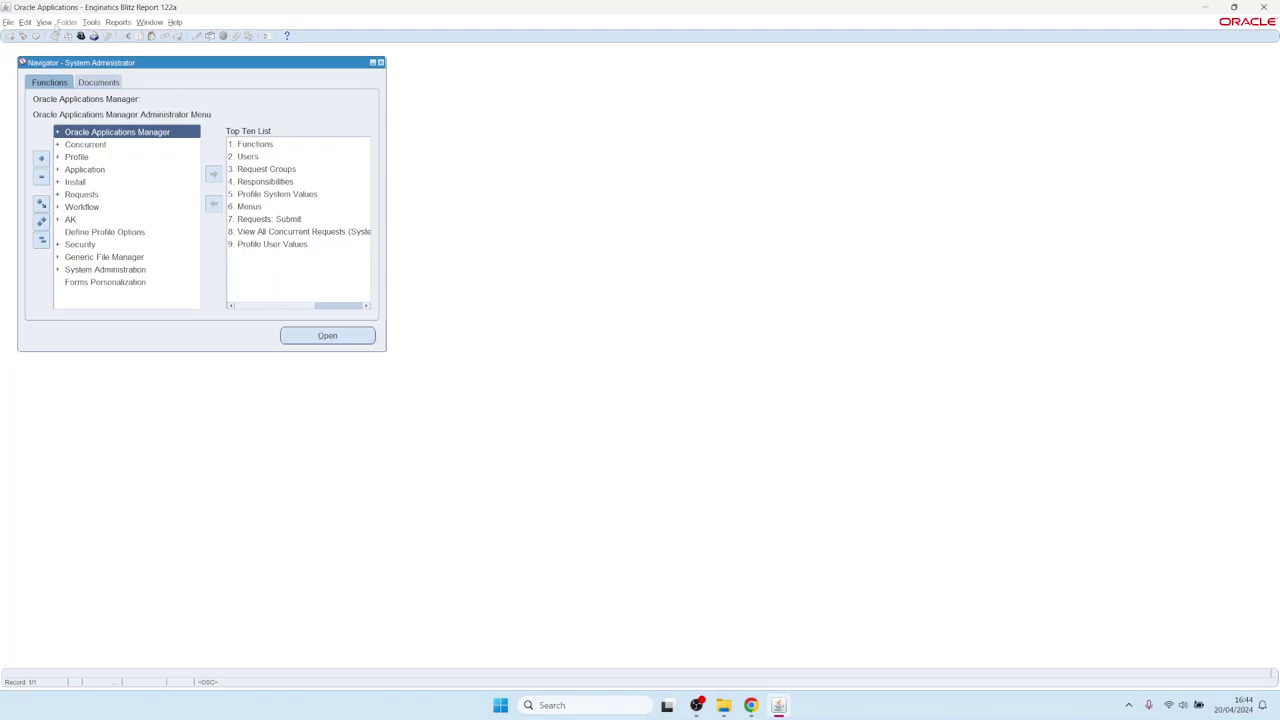
Start a new concurrent request for the Blitz Report Update Menu Entries program
left_click(50, 23)
left_click(66, 154)
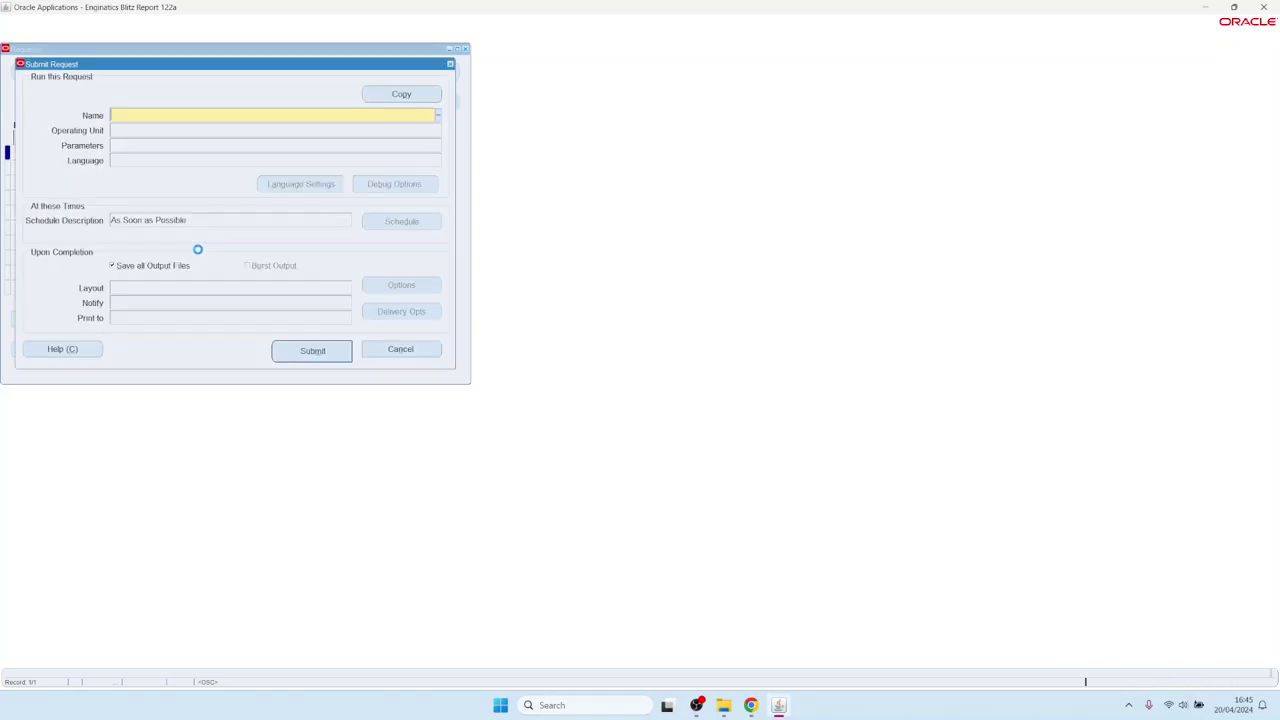
type("%")
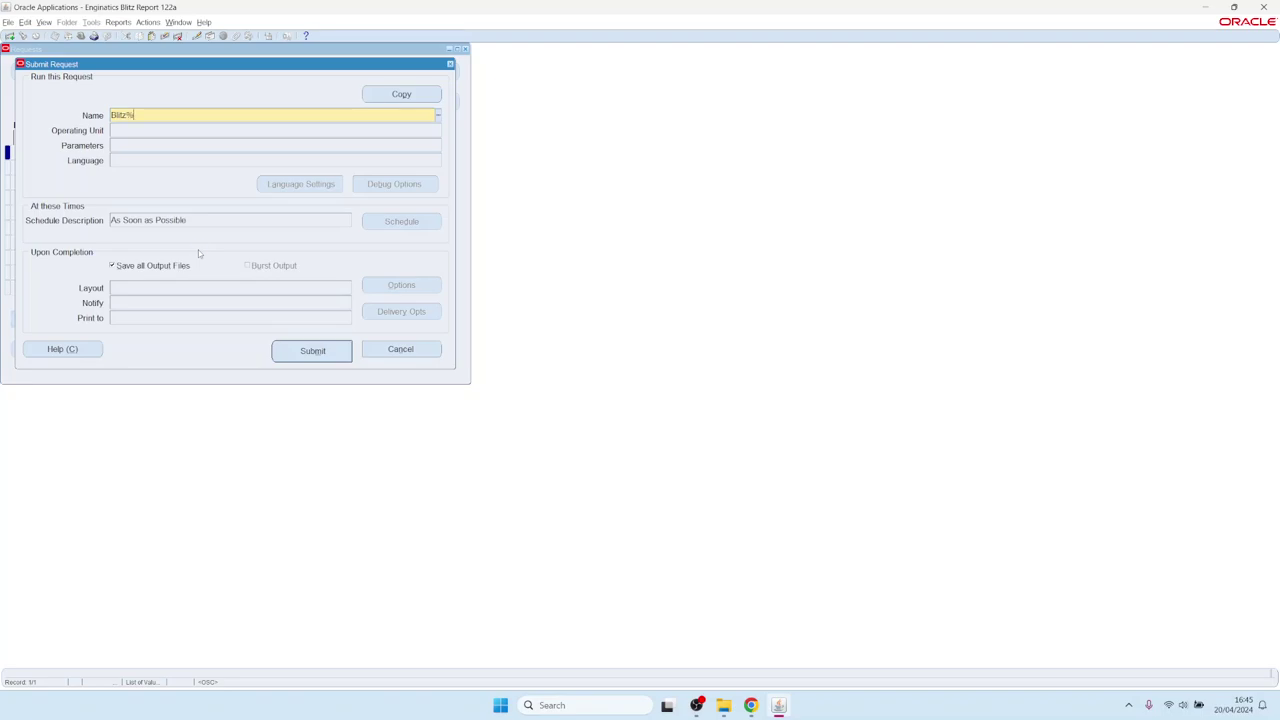
key("Tab")
key("Down")
key("Down")
key("Down")
key("Down")
key("Down")
key("Down")
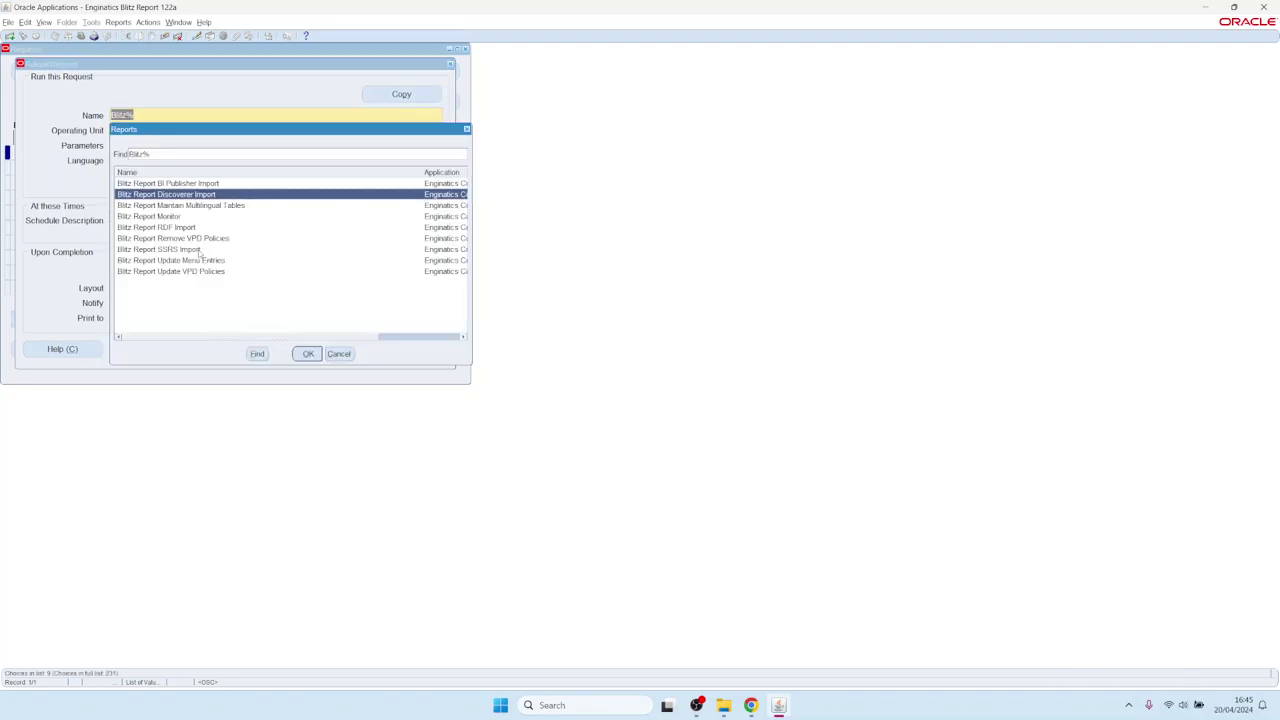
key("Return")
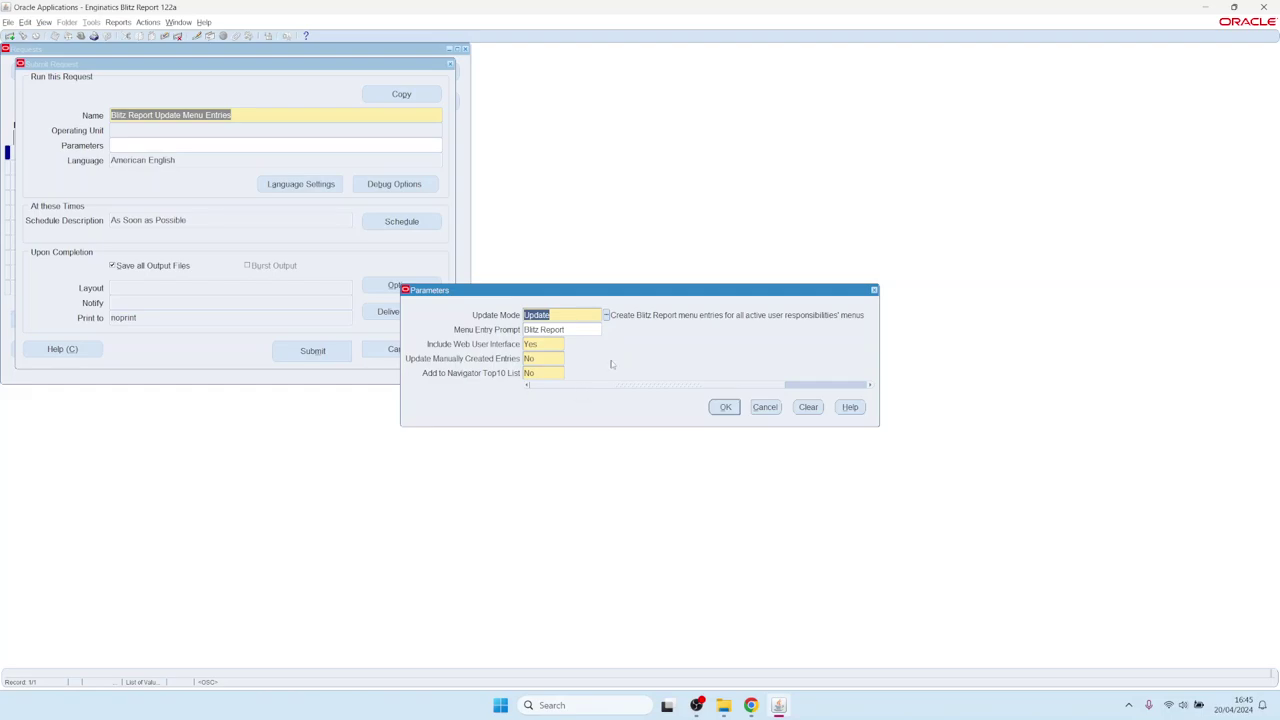
Submit the request in Update mode with its default parameters and check it in the list of all my requests
left_click(724, 407)
left_click(313, 351)
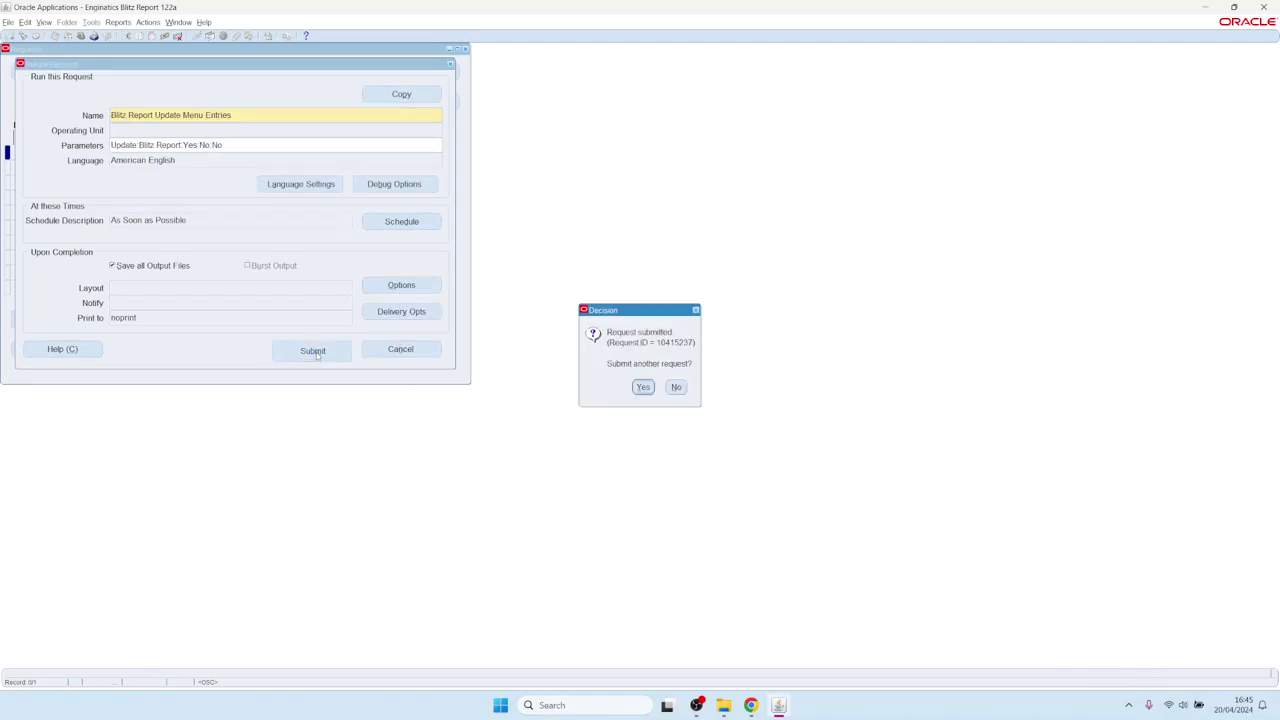
left_click(676, 387)
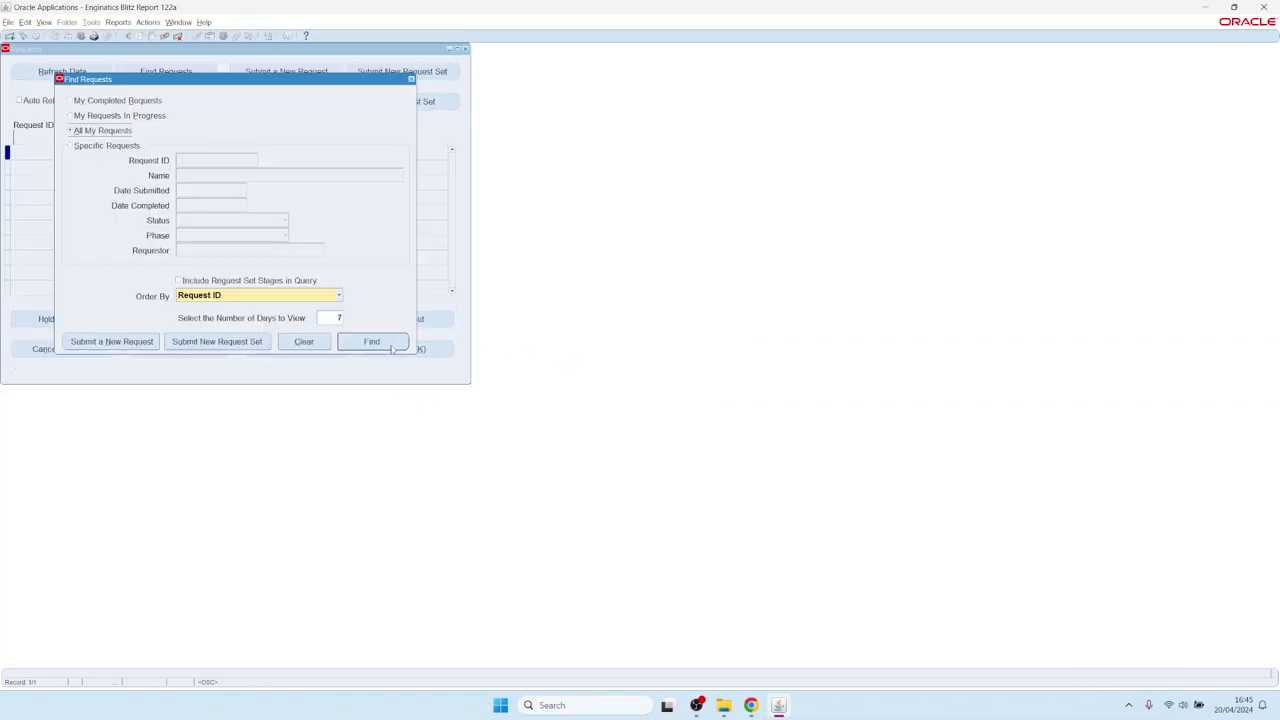
left_click(372, 342)
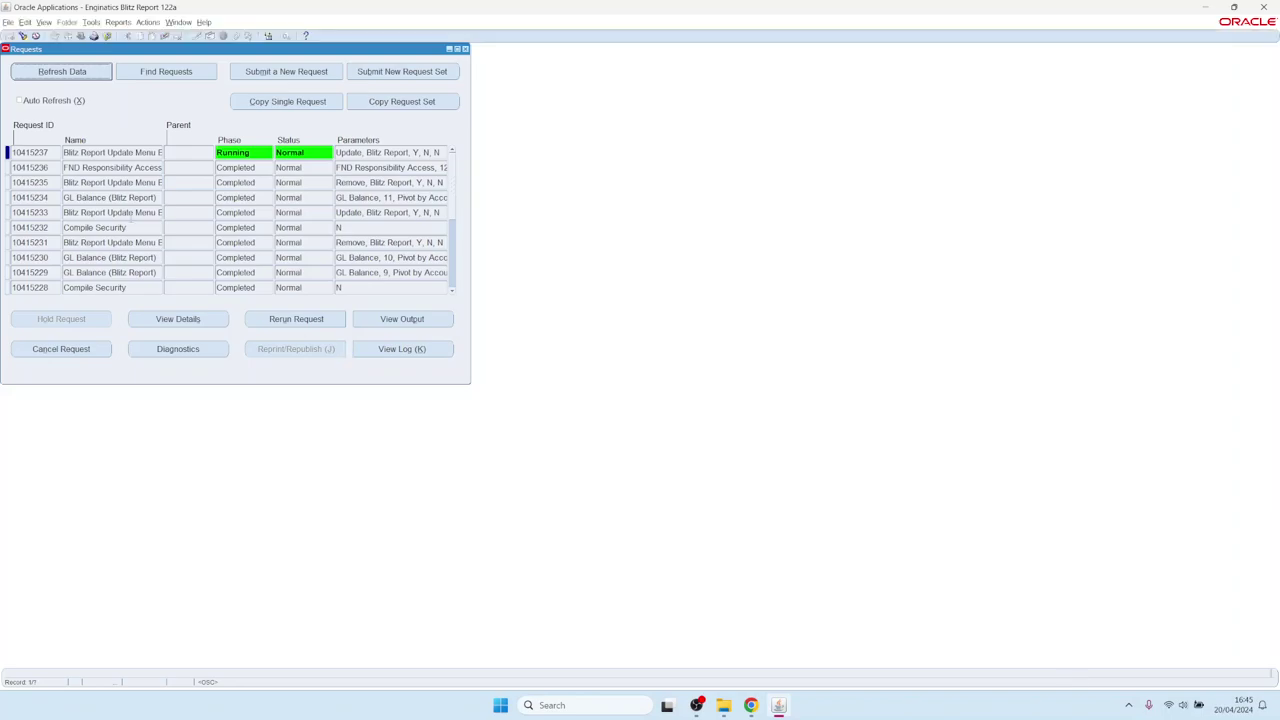
left_click(465, 49)
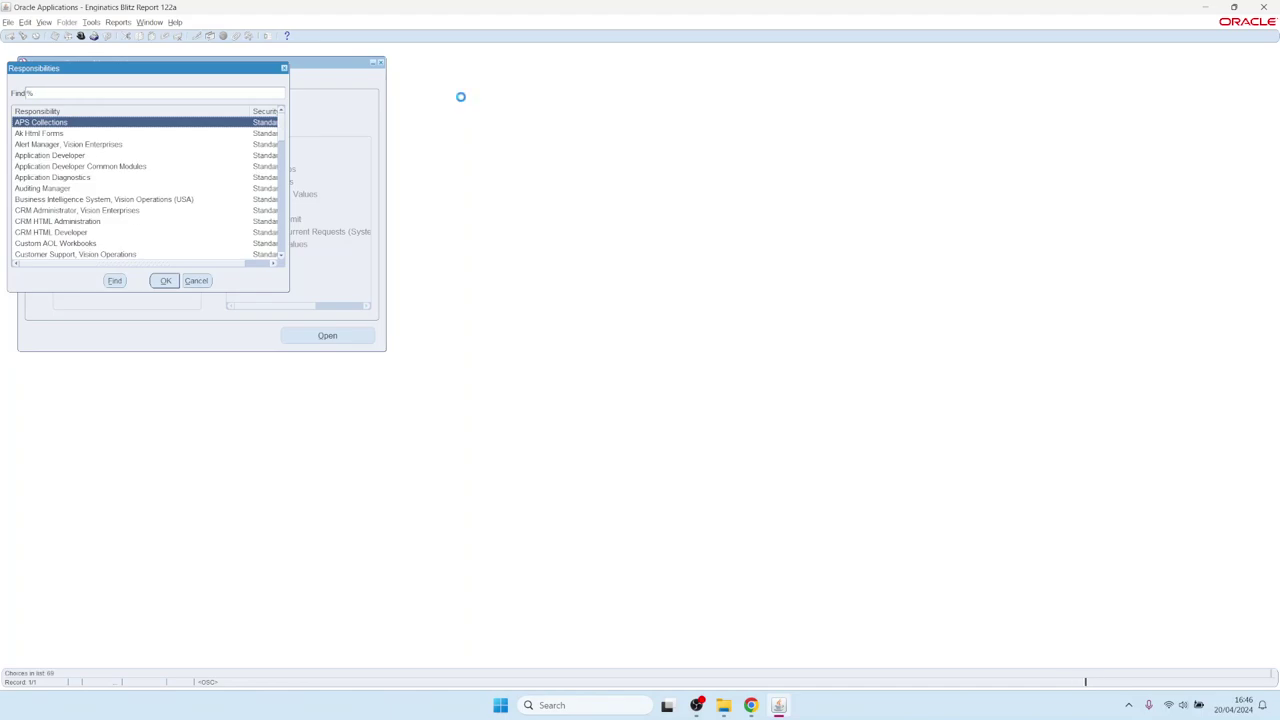
Switch the responsibility to General Ledger, Vision Operations (USA)
type("a%")
key("Return")
type("general Ledger%")
key("Return")
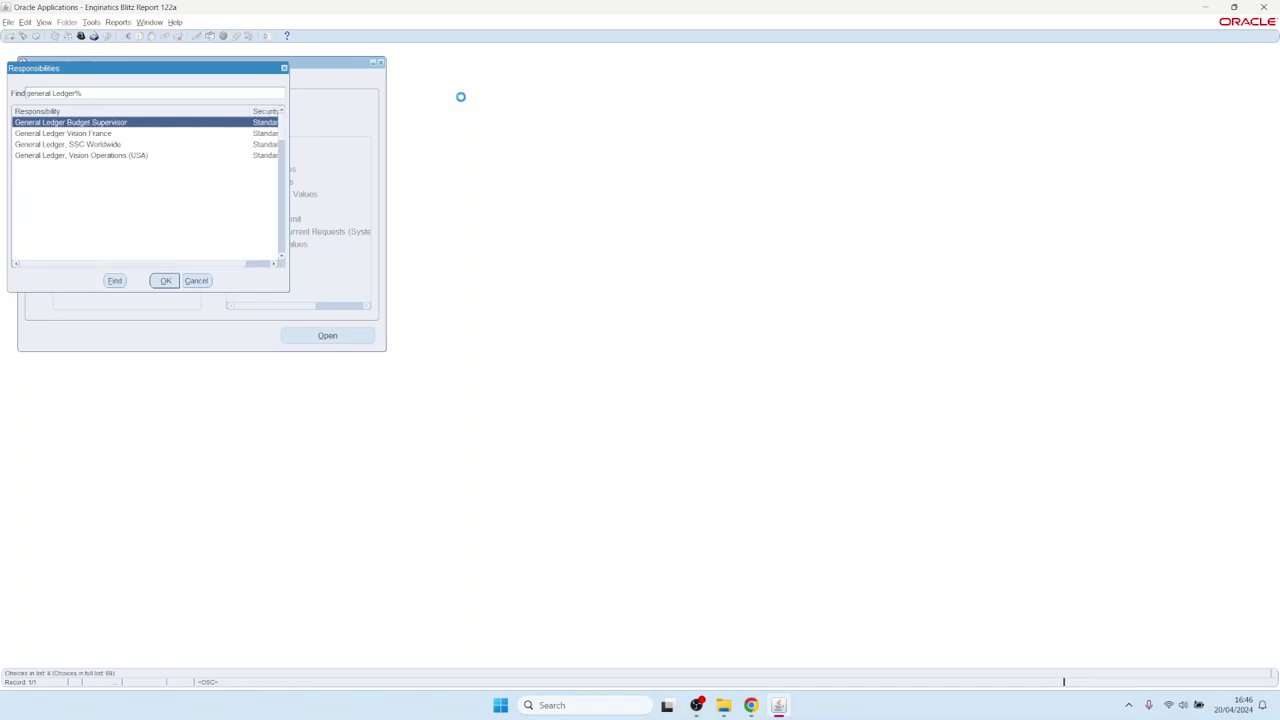
key("Down")
key("Down")
key("Down")
key("Return")
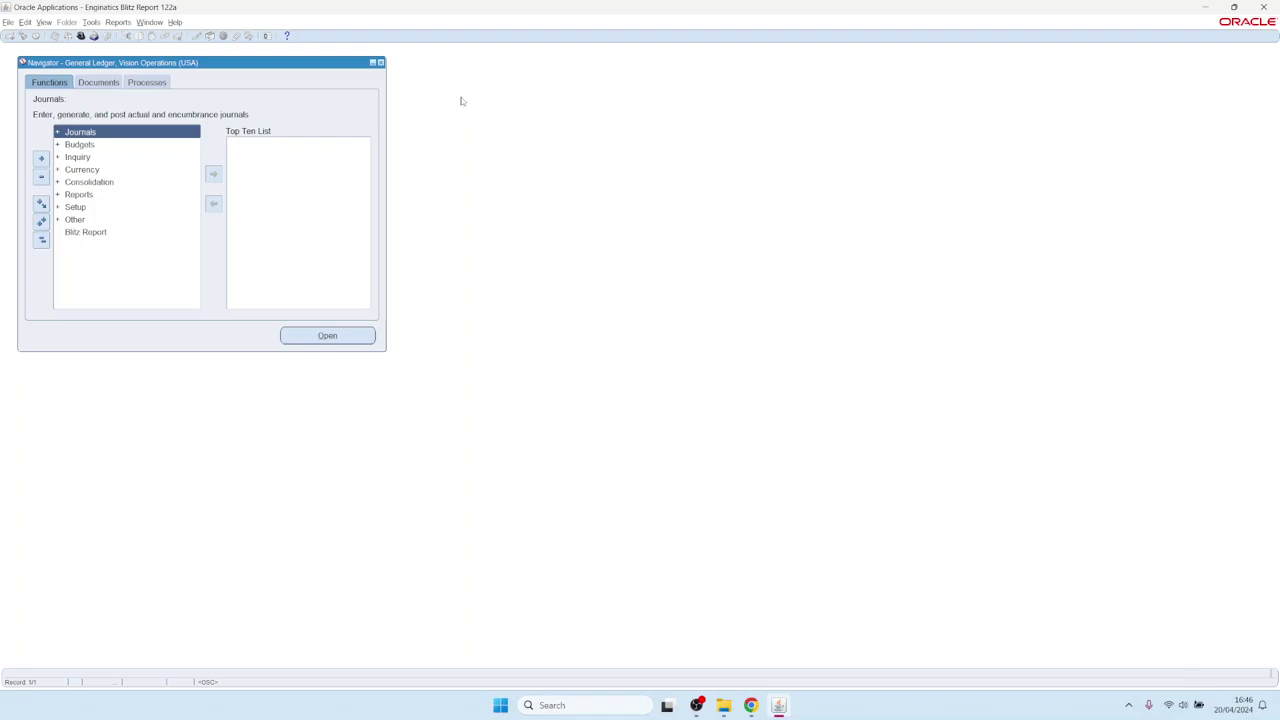
Run the GL Balance report in Blitz Report with the Pivot by Account Hierarchy template and review the pivot output in Excel
left_click(93, 236)
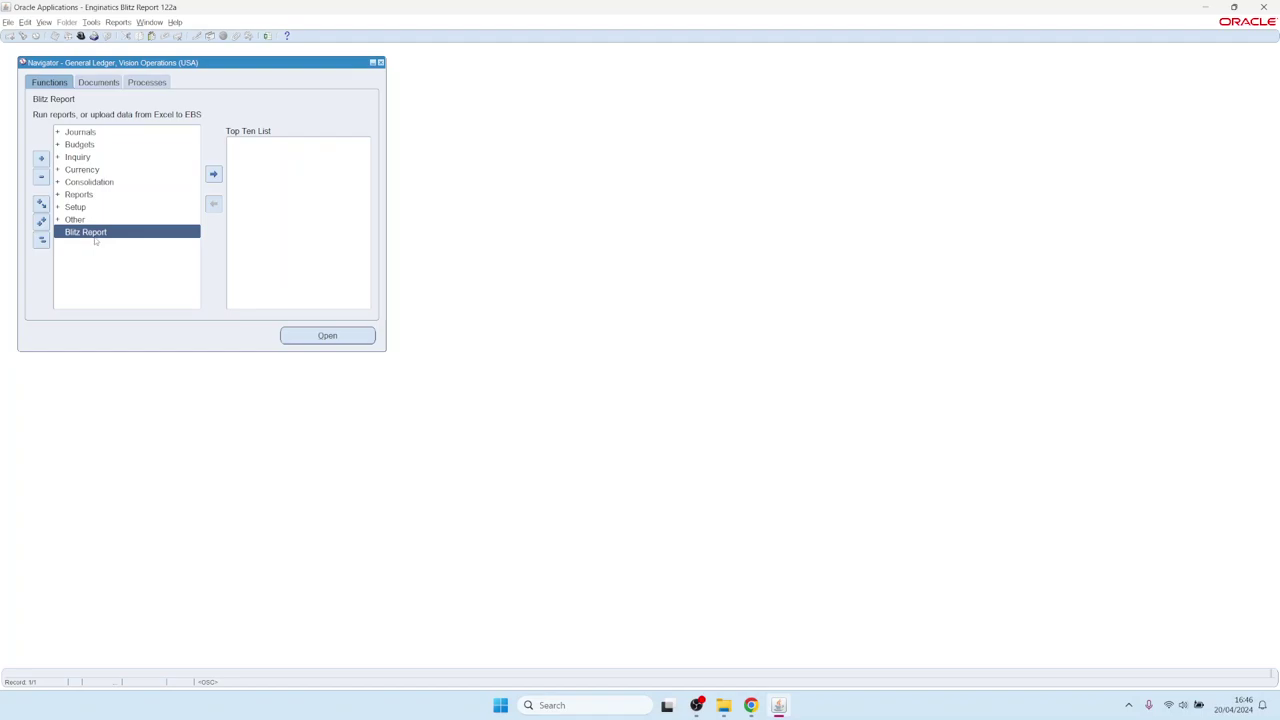
left_click(267, 36)
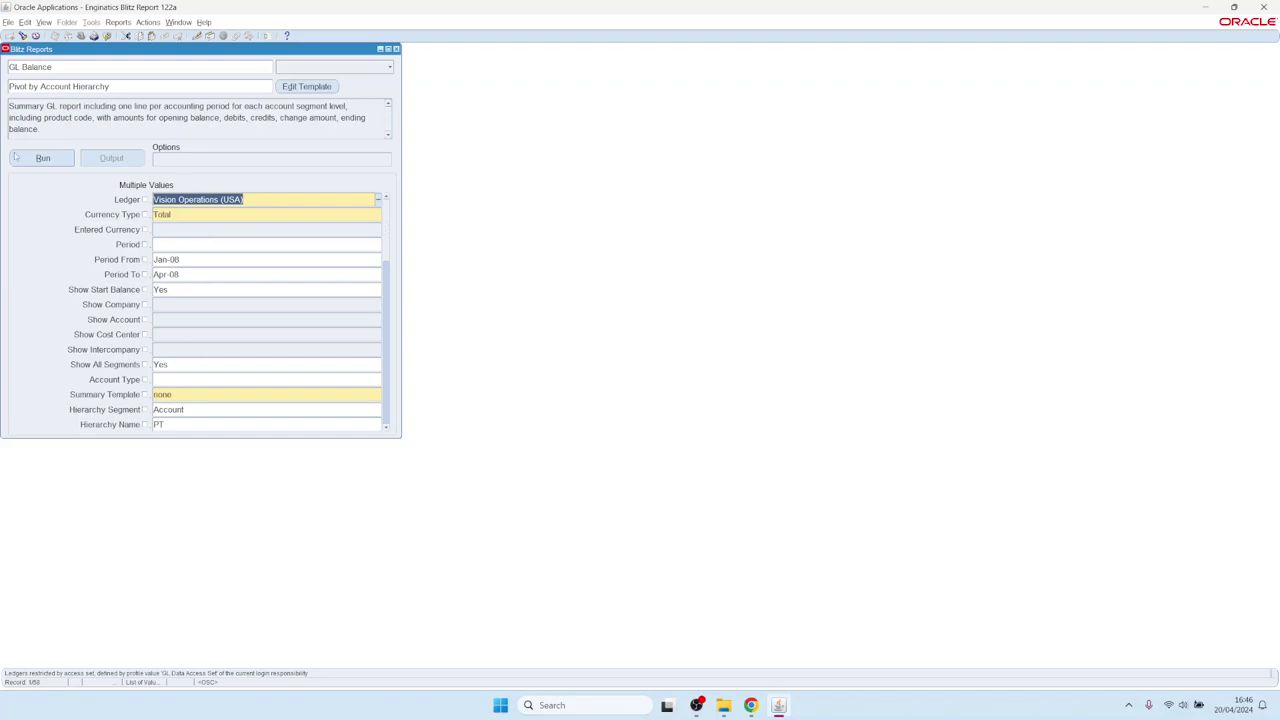
left_click(45, 158)
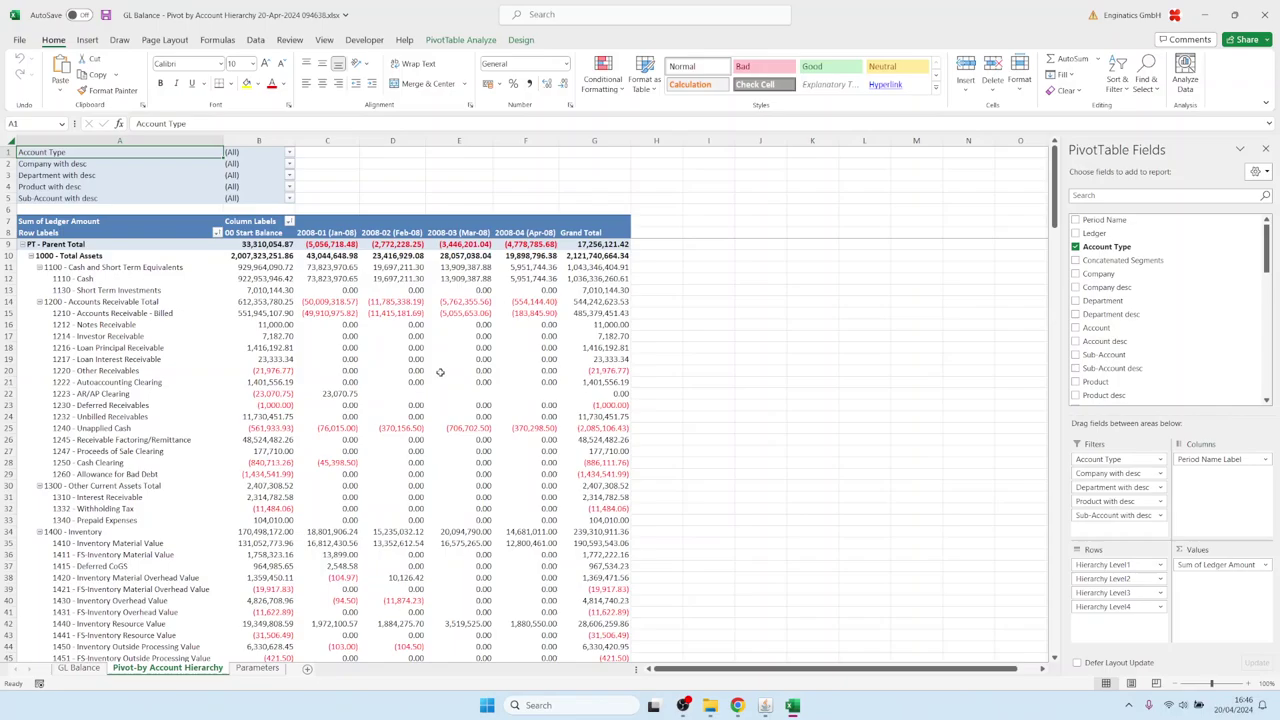
left_click(439, 362)
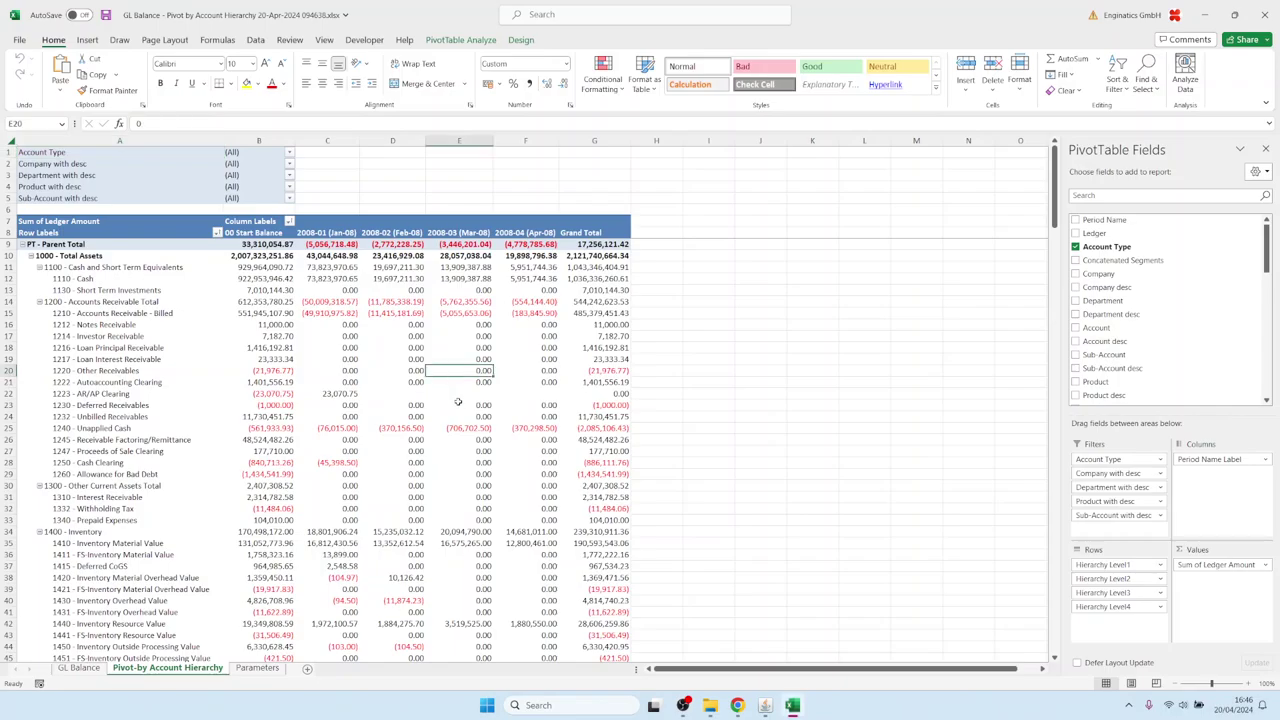
scroll(454, 390, "down", 2)
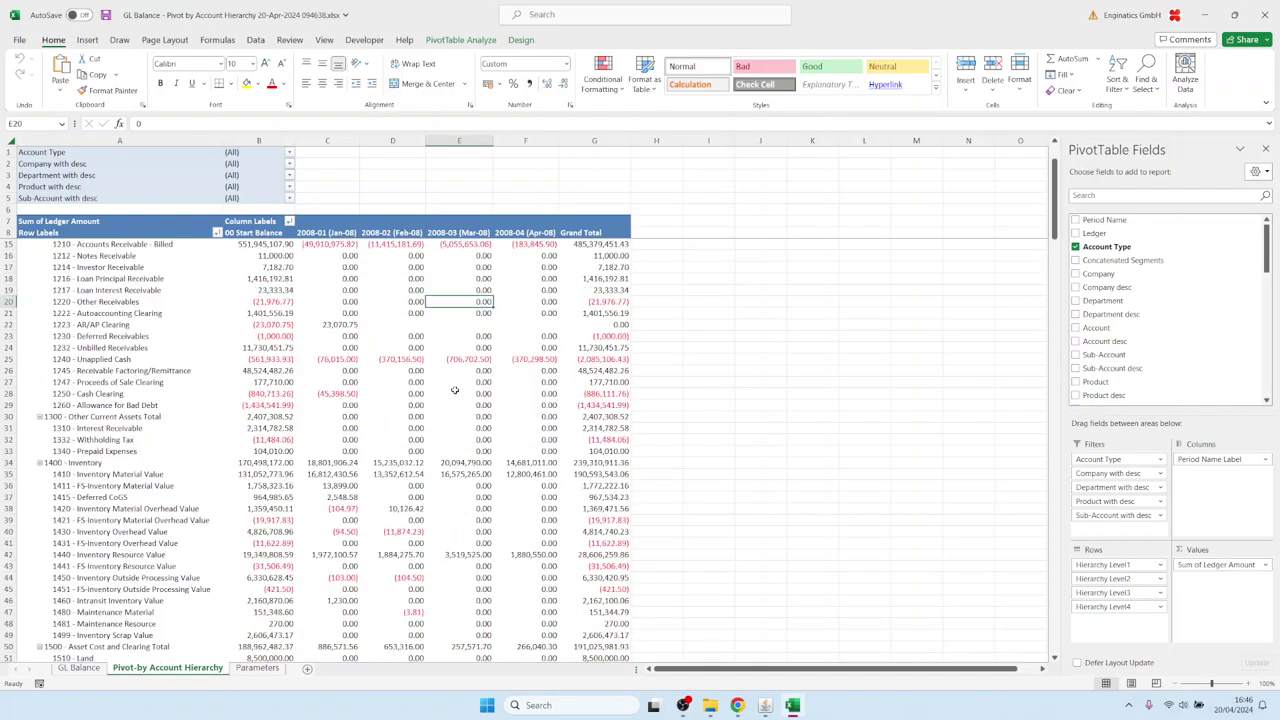
Return to Oracle Applications and switch the responsibility to Application Developer
left_click(772, 706)
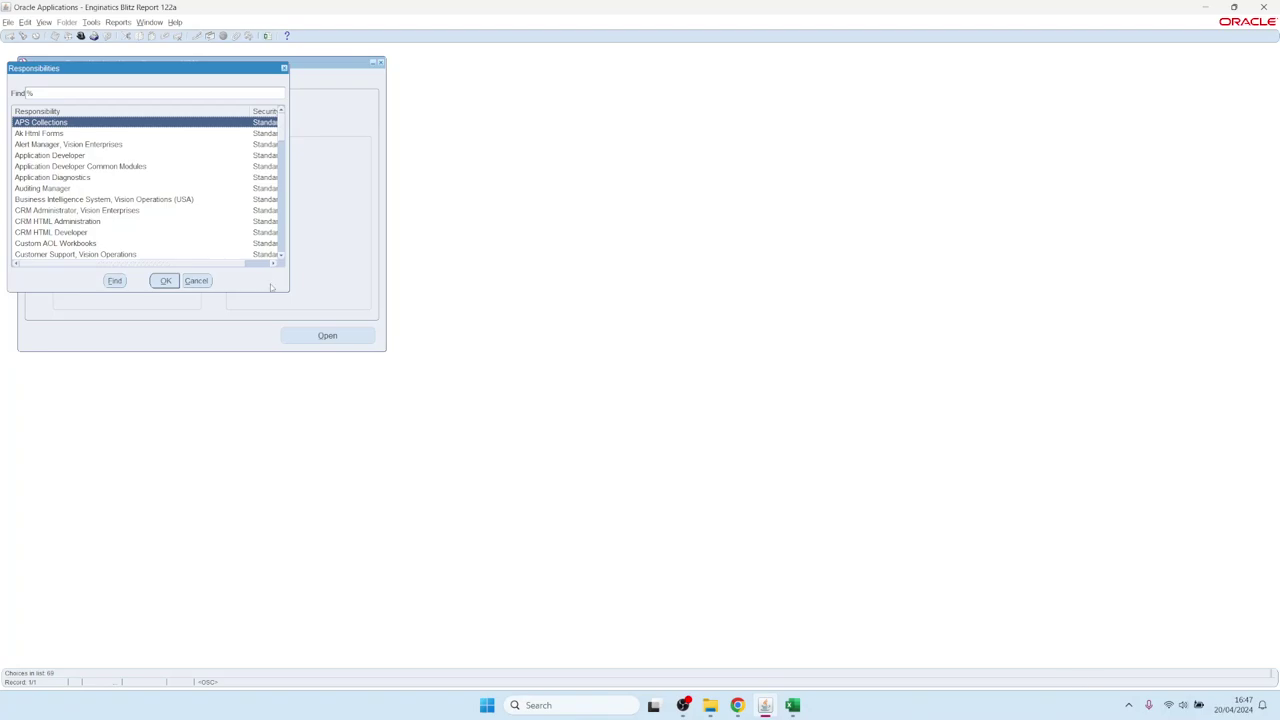
key("Down")
key("Down")
key("Down")
key("Return")
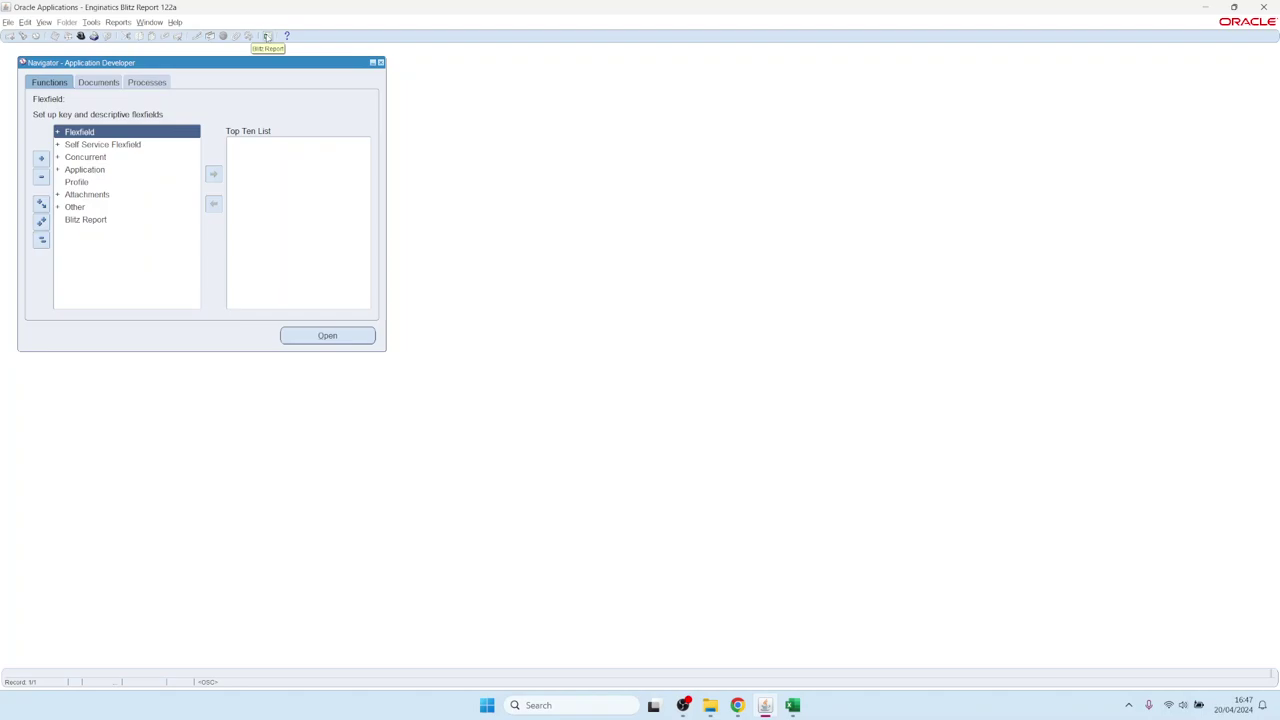
Open Blitz Report from the Application Developer responsibility and view the FND Responsibility Access report's parameters
left_click(267, 36)
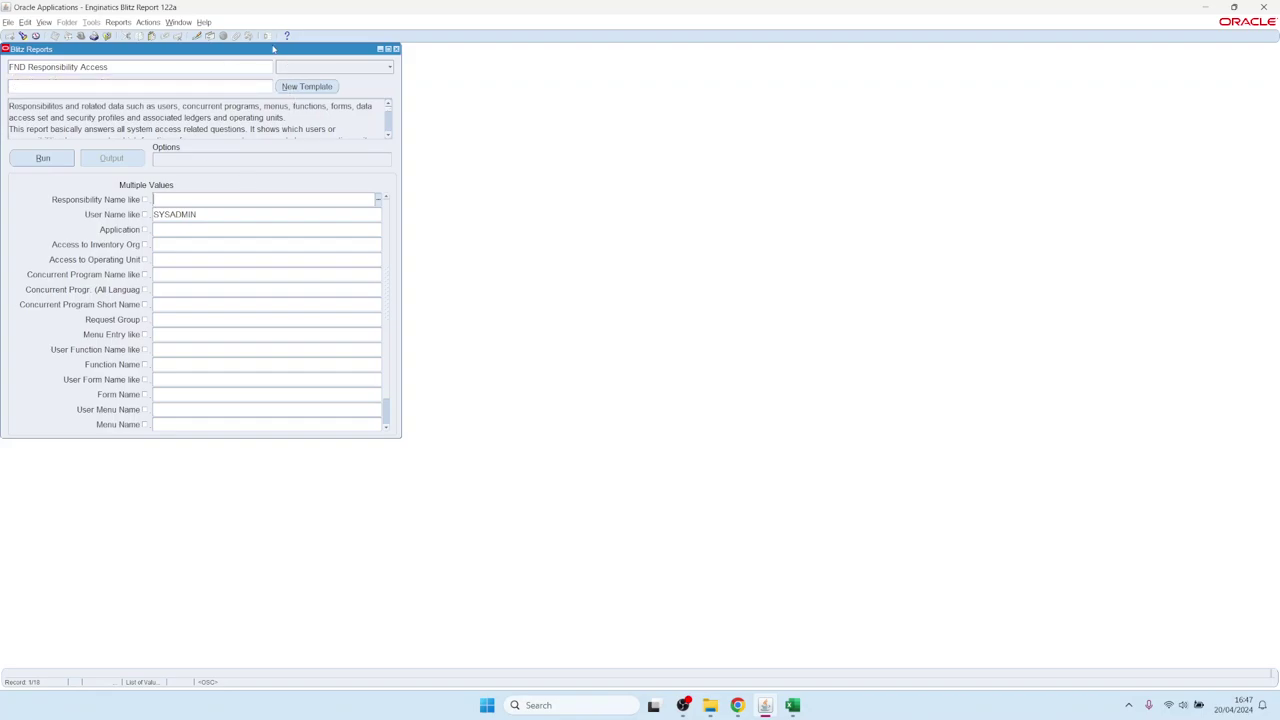
left_click_drag(270, 52, 355, 64)
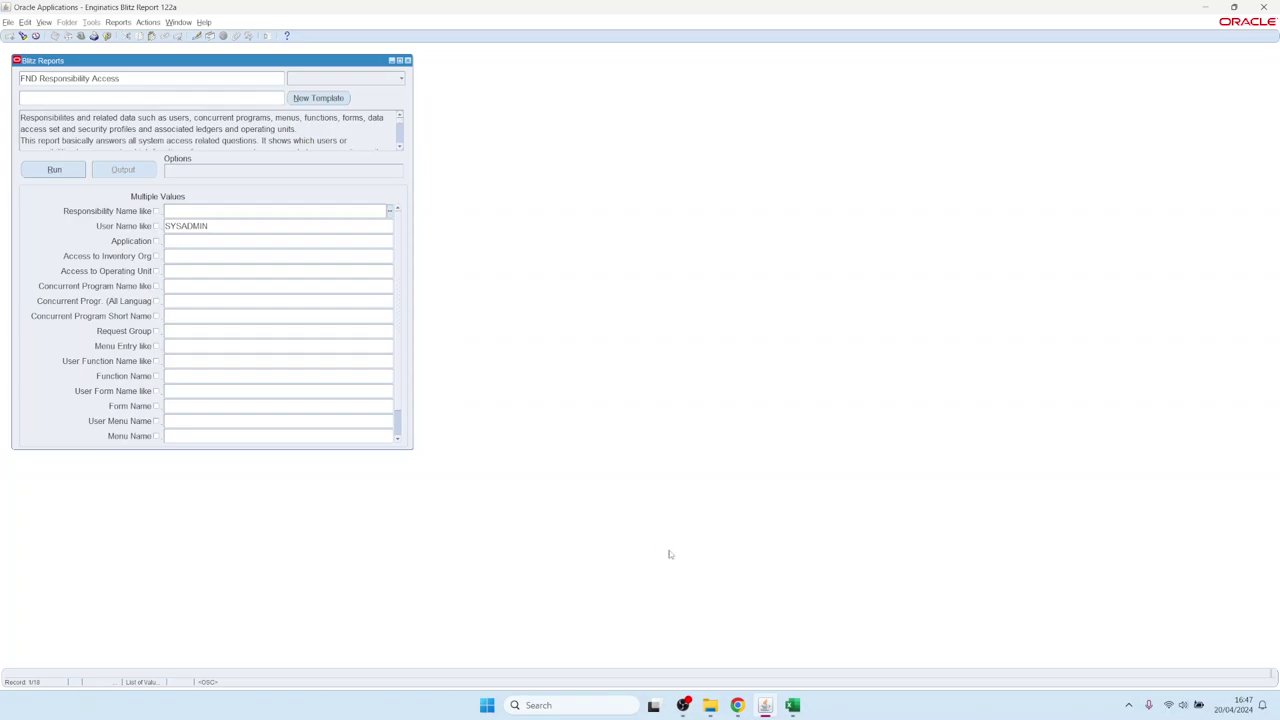
mouse_move(737, 710)
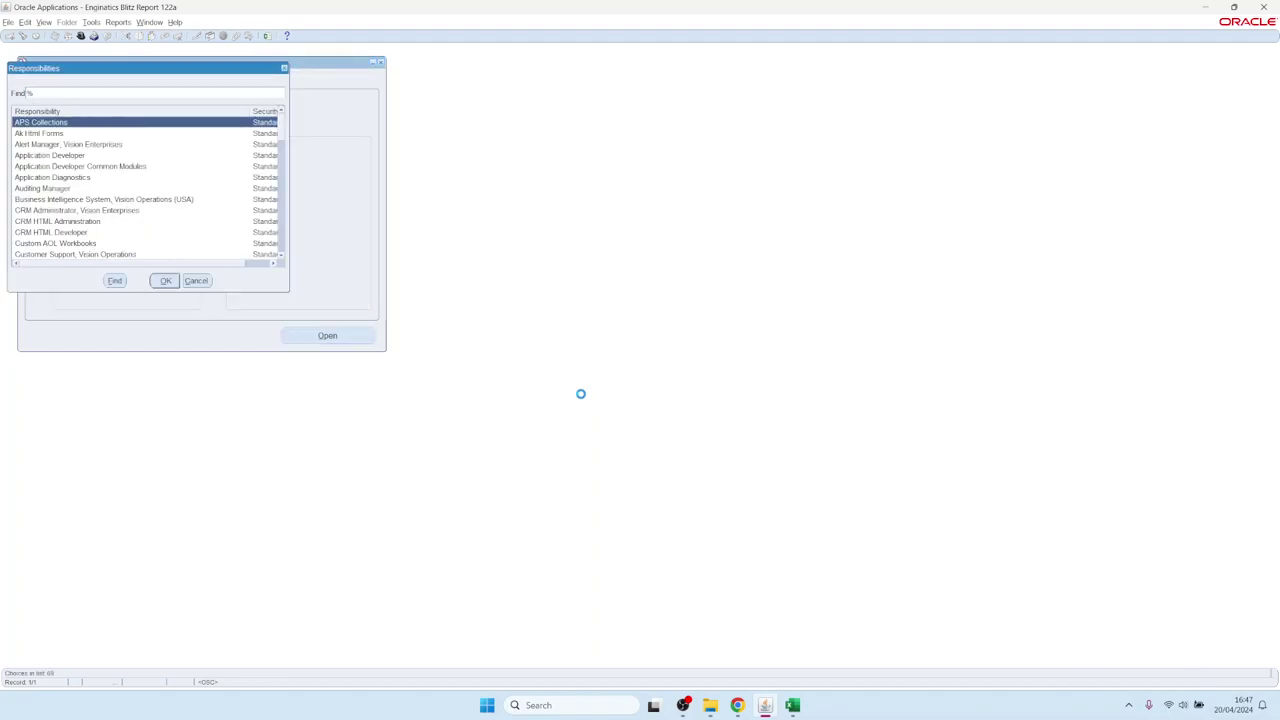
Switch to the System Administrator responsibility and find the Blitz% system profile values for the site and user SYSADMIN
type("s")
key("Return")
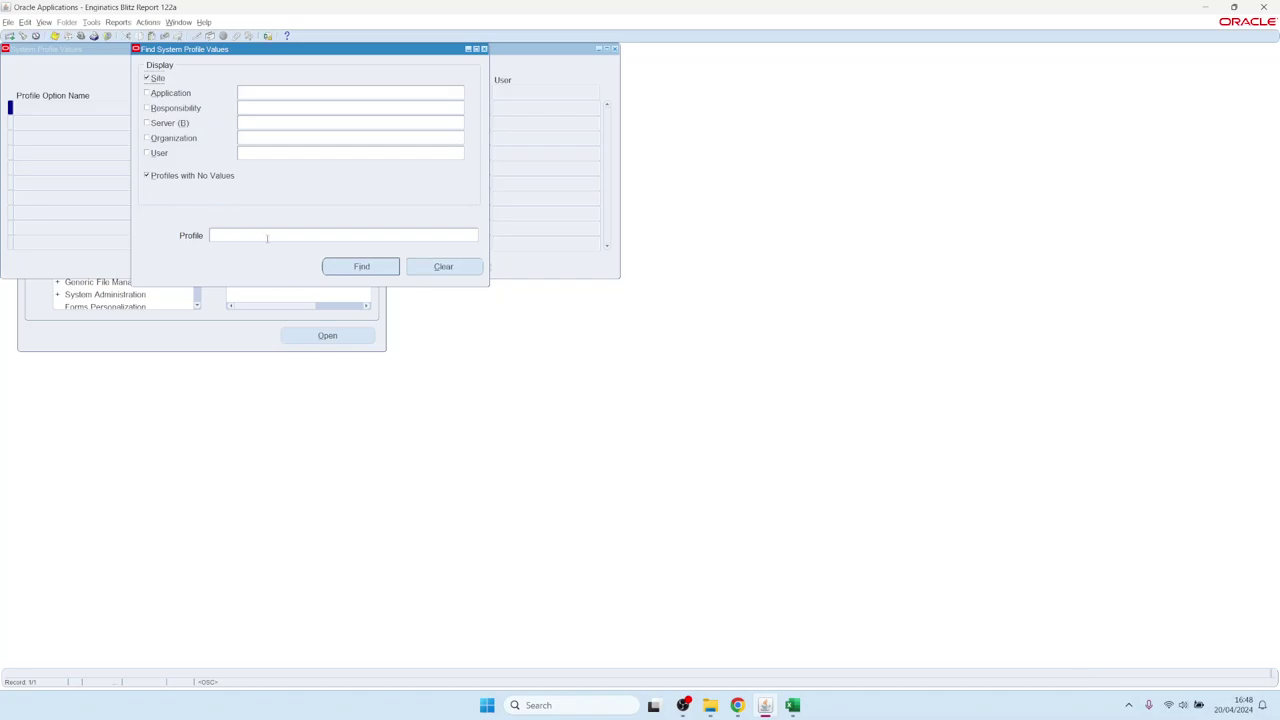
type("Blitz%")
left_click(264, 152)
type("SYSADMIN")
left_click(378, 266)
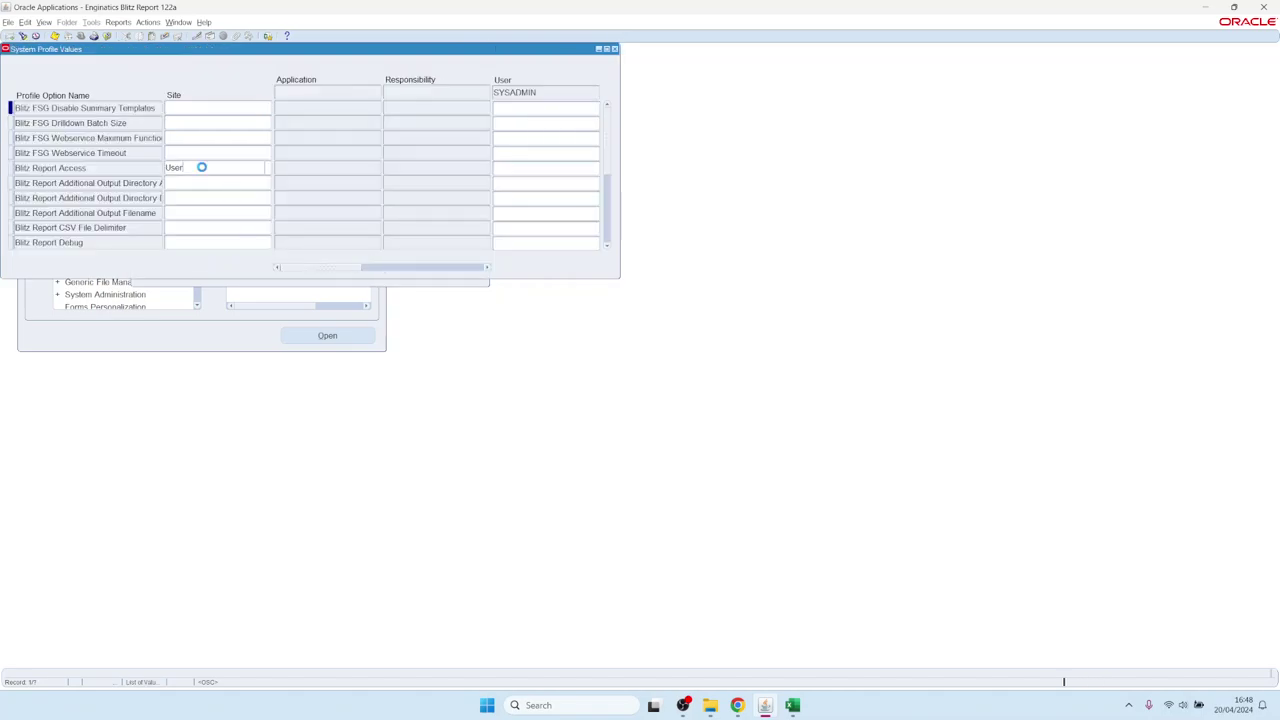
Examine the Blitz Report Access profile option and the User, User Admin, Developer and System levels available for SYSADMIN
left_click(205, 172)
left_click(31, 163)
left_click_drag(16, 168, 125, 176)
left_click(195, 167)
left_click(544, 167)
left_click(594, 167)
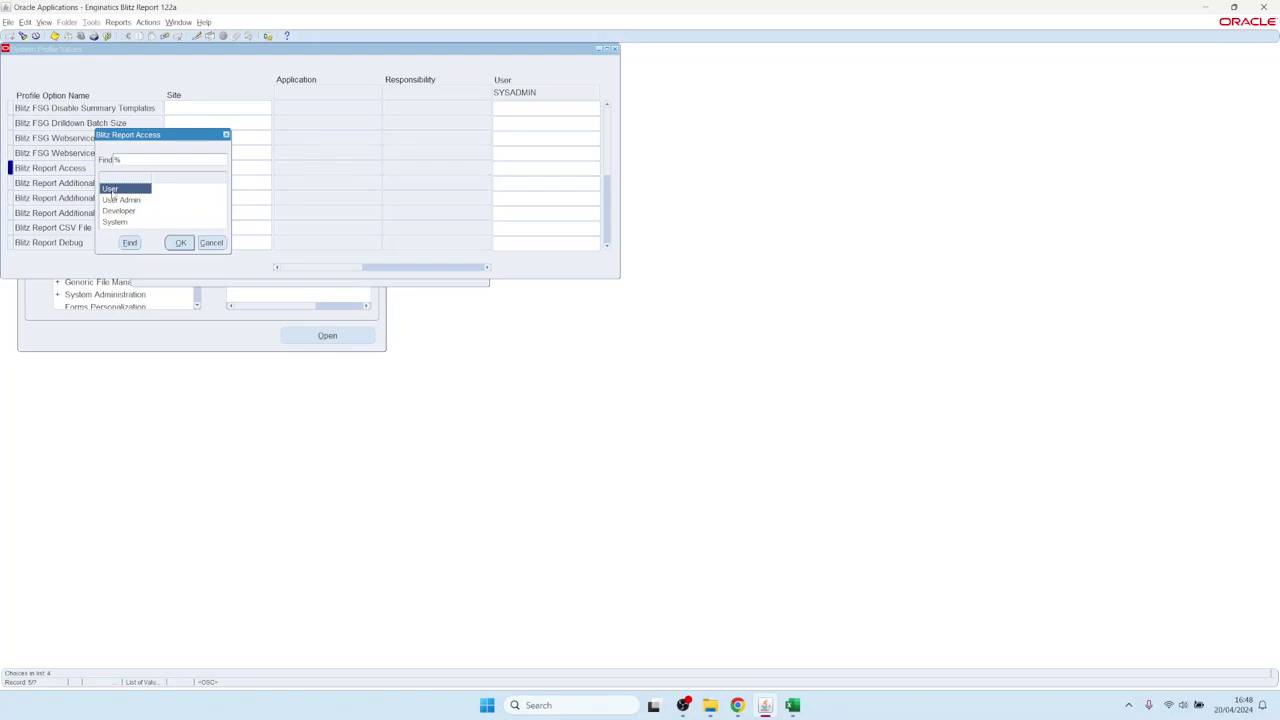
left_click(127, 201)
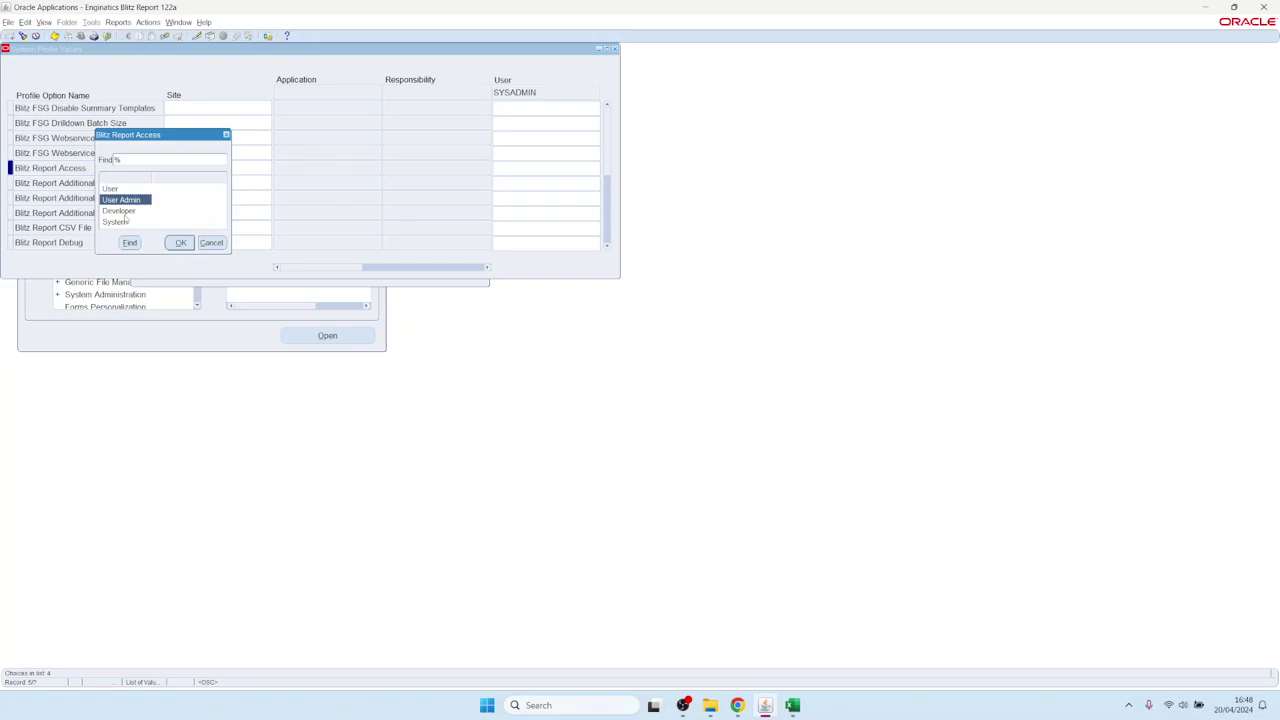
left_click(128, 213)
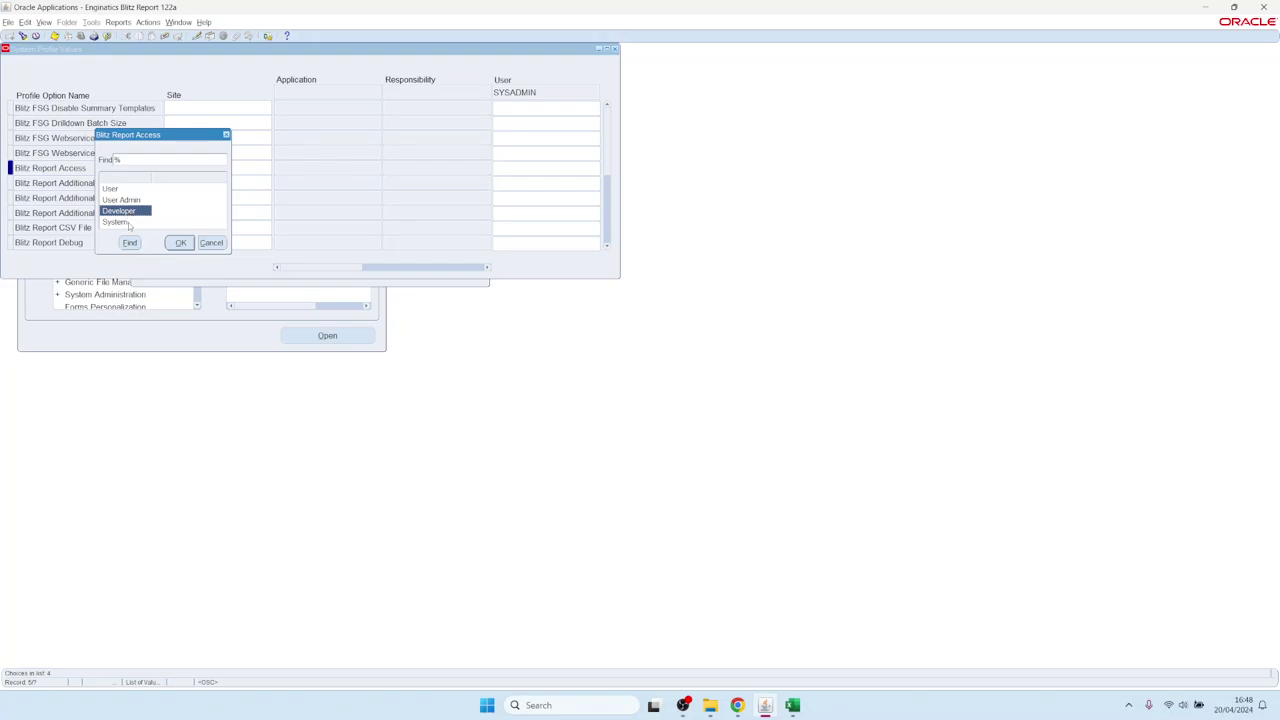
left_click(130, 222)
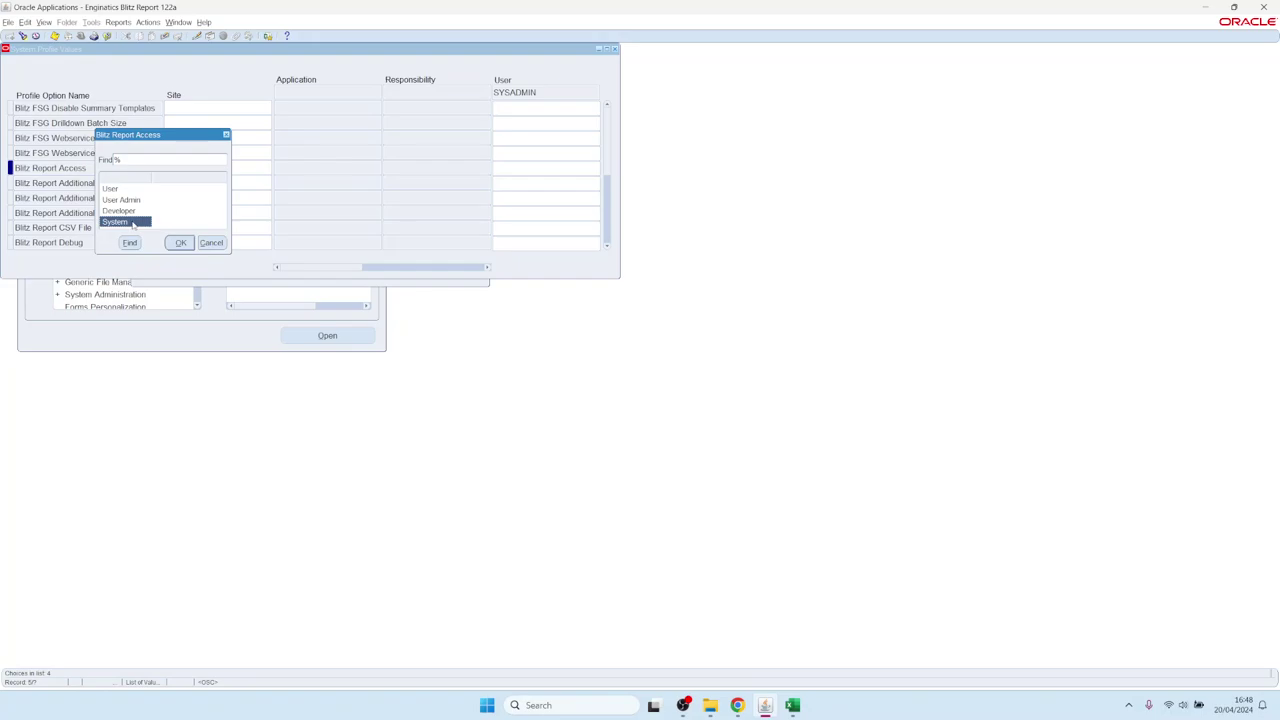
Switch to Chrome and open the Profile options section of the Blitz Report Developer Guide on the Enginatics website
left_click(737, 705)
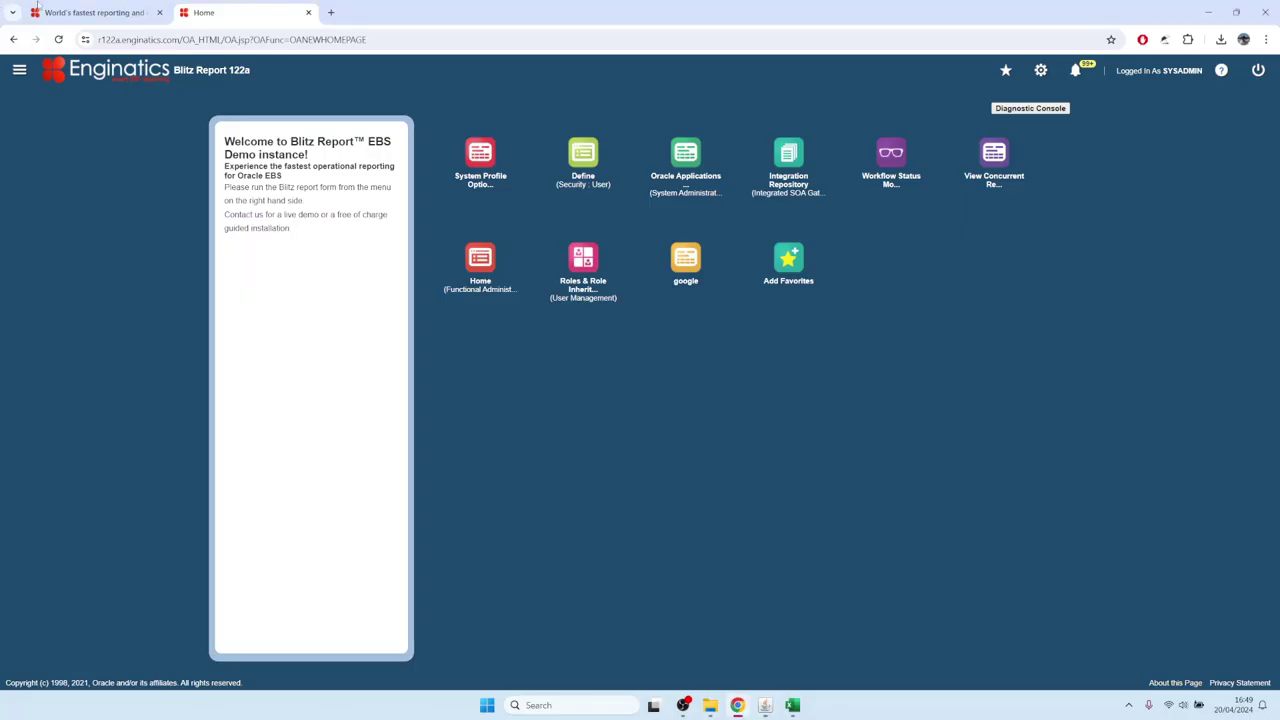
left_click(95, 12)
mouse_move(548, 100)
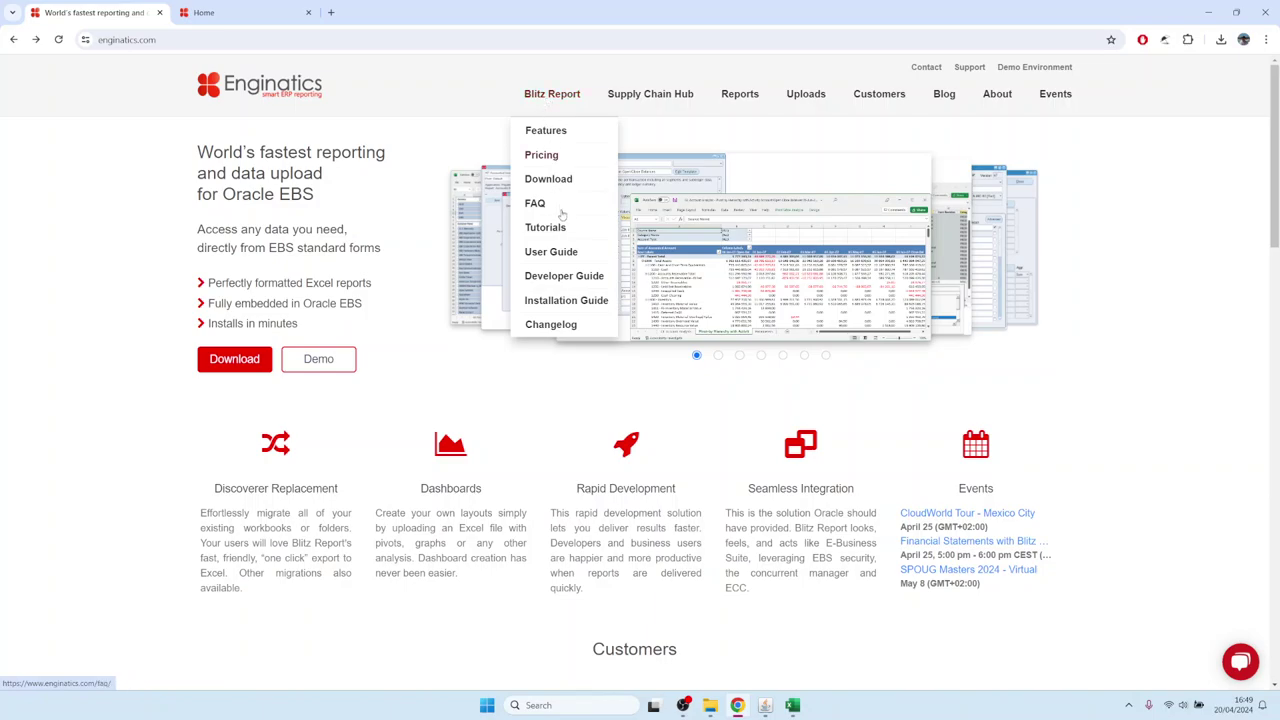
left_click(561, 277)
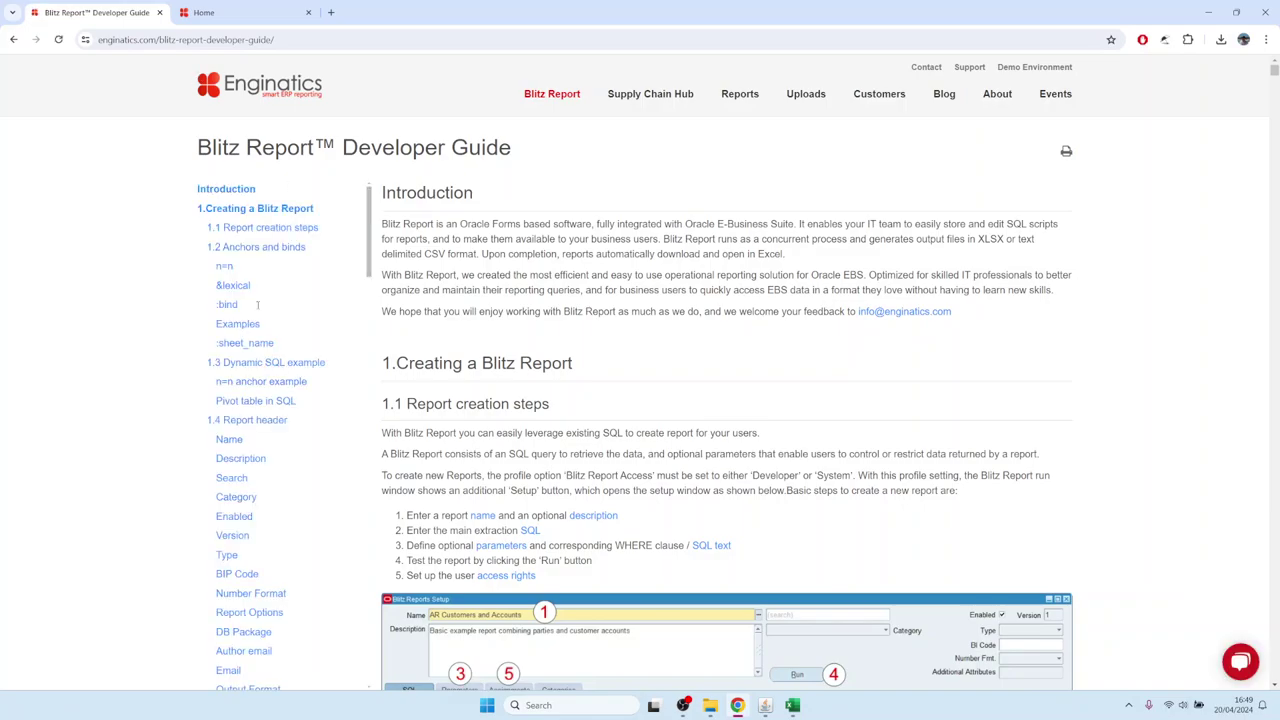
scroll(257, 290, "down", 10)
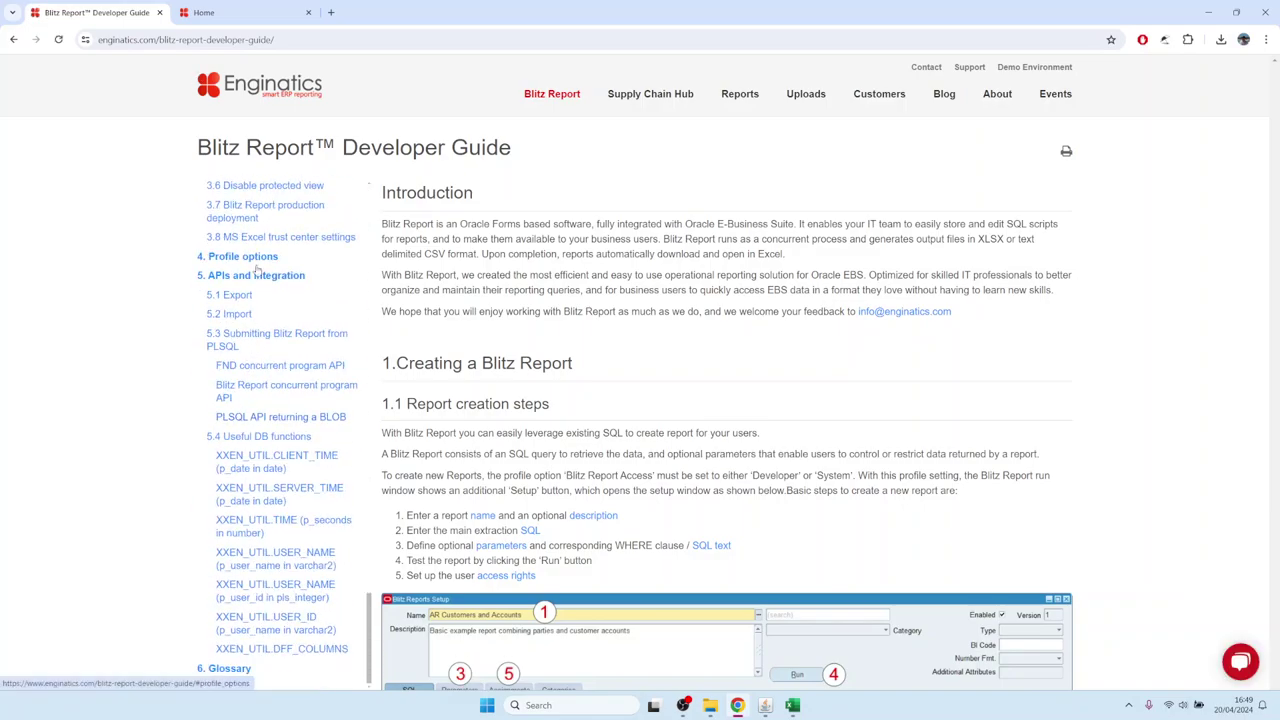
left_click(256, 264)
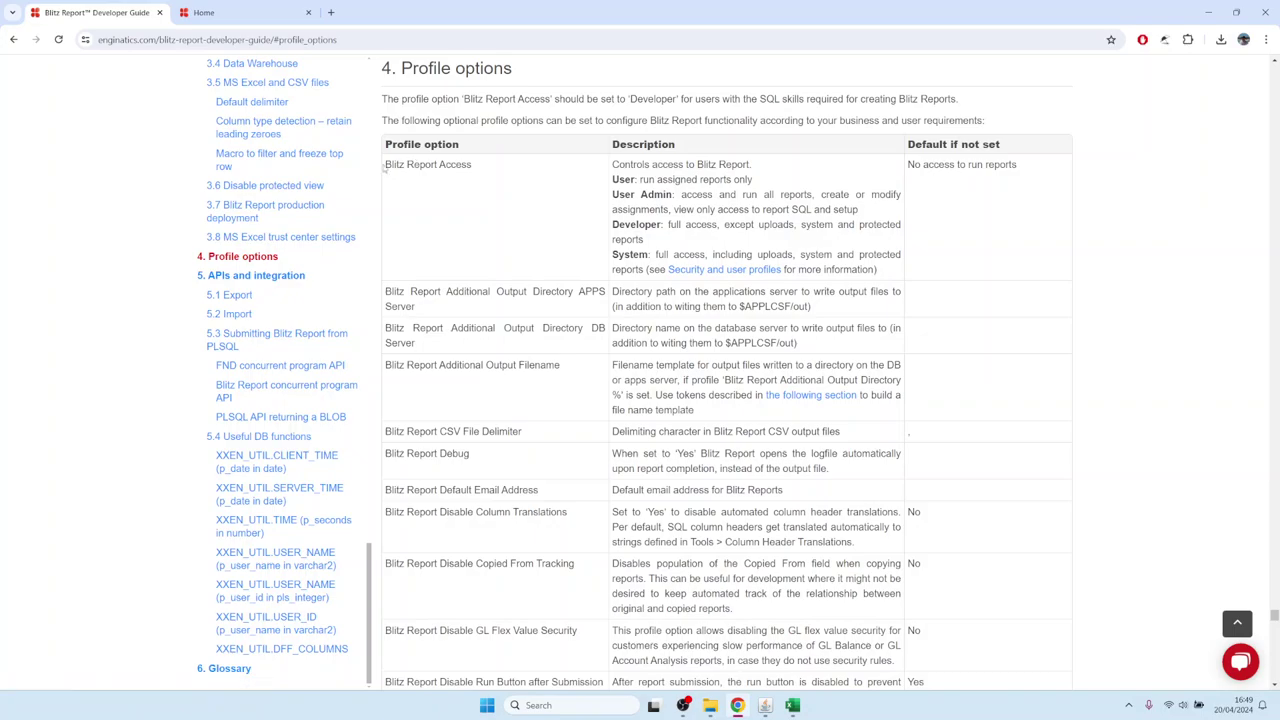
Read the Blitz Report Access level descriptions, and return to Oracle Applications and cancel the access level selection
left_click_drag(388, 167, 486, 166)
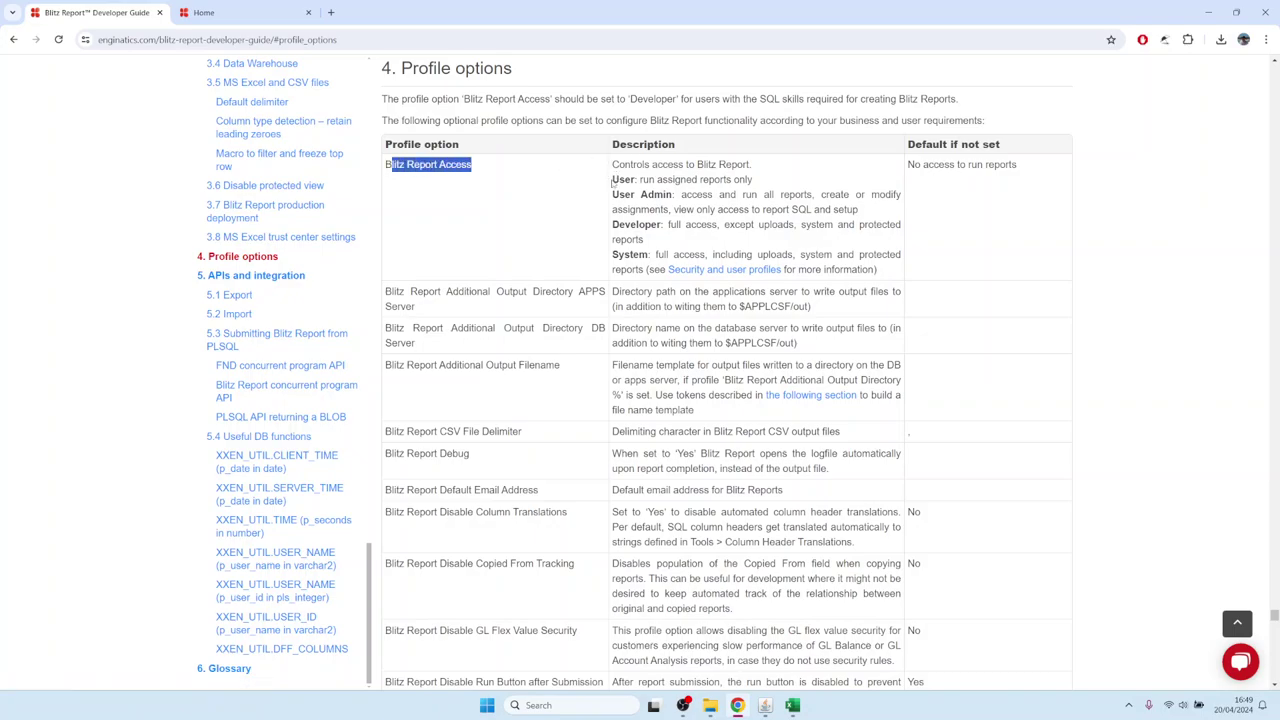
left_click_drag(612, 183, 748, 181)
left_click(643, 198)
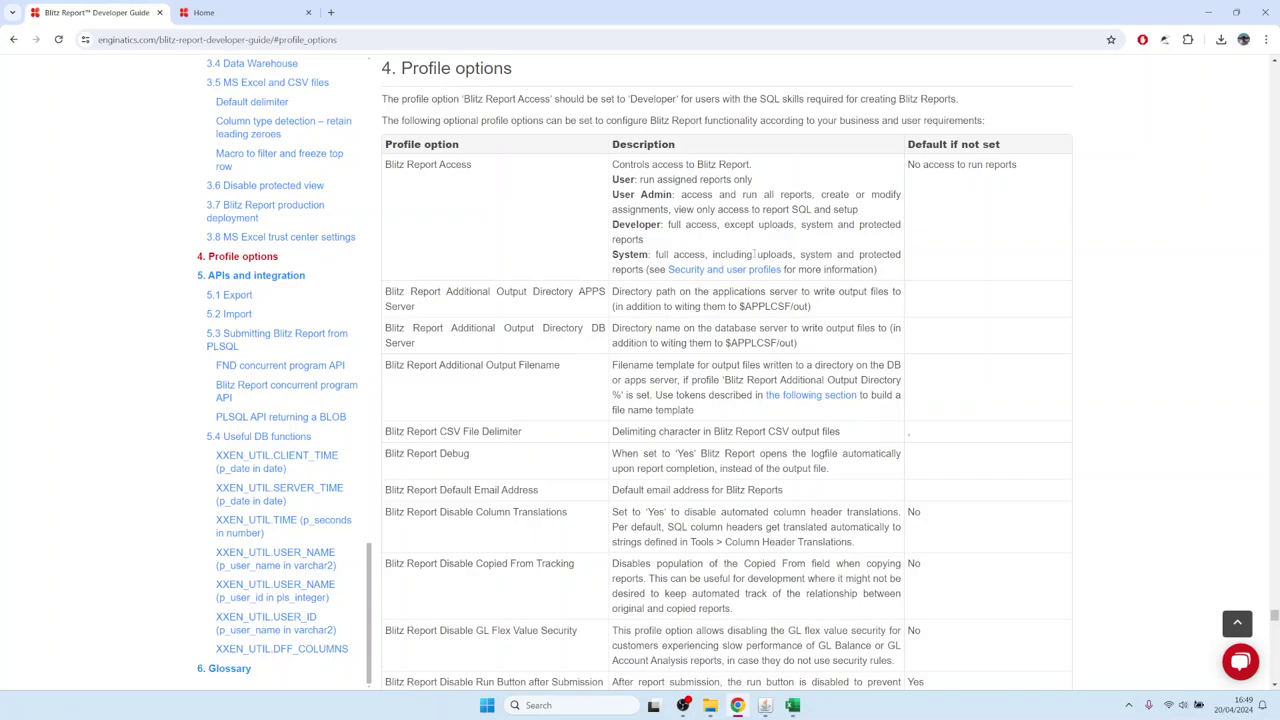
left_click(765, 705)
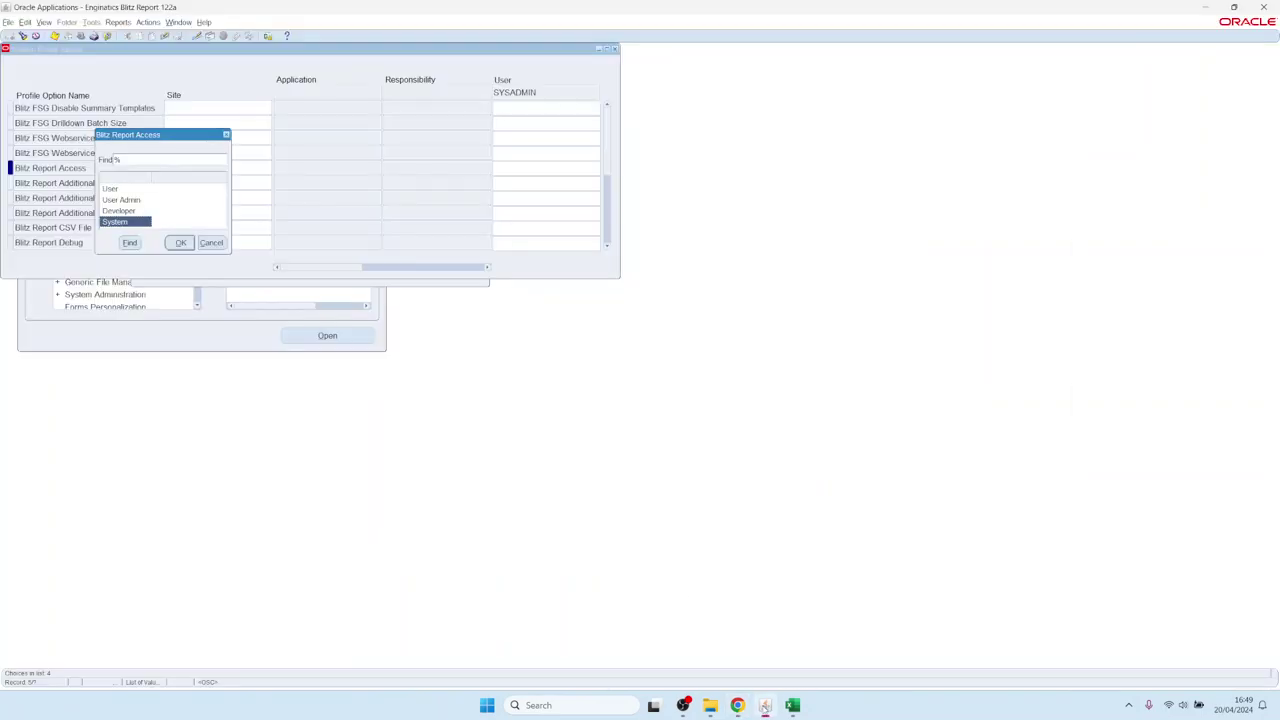
left_click(211, 243)
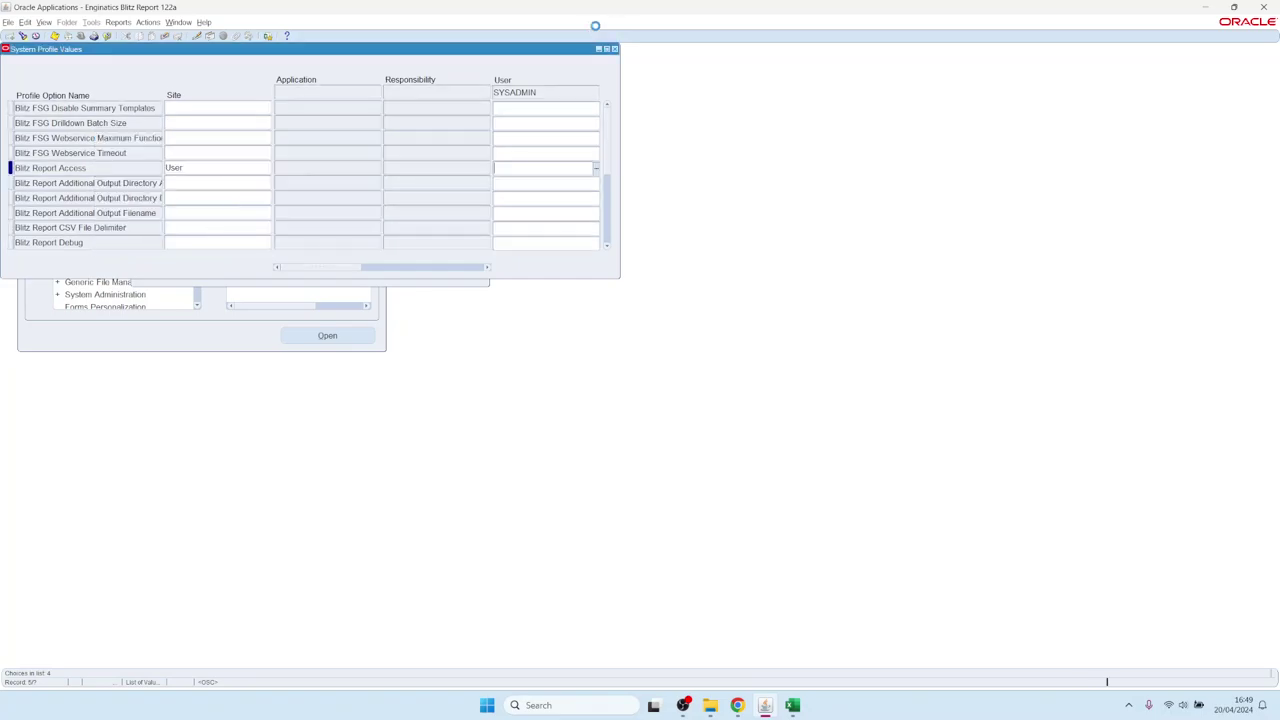
Reopen the system profile values form and find the Blitz% profiles for the site and user SYSADMIN
left_click(615, 48)
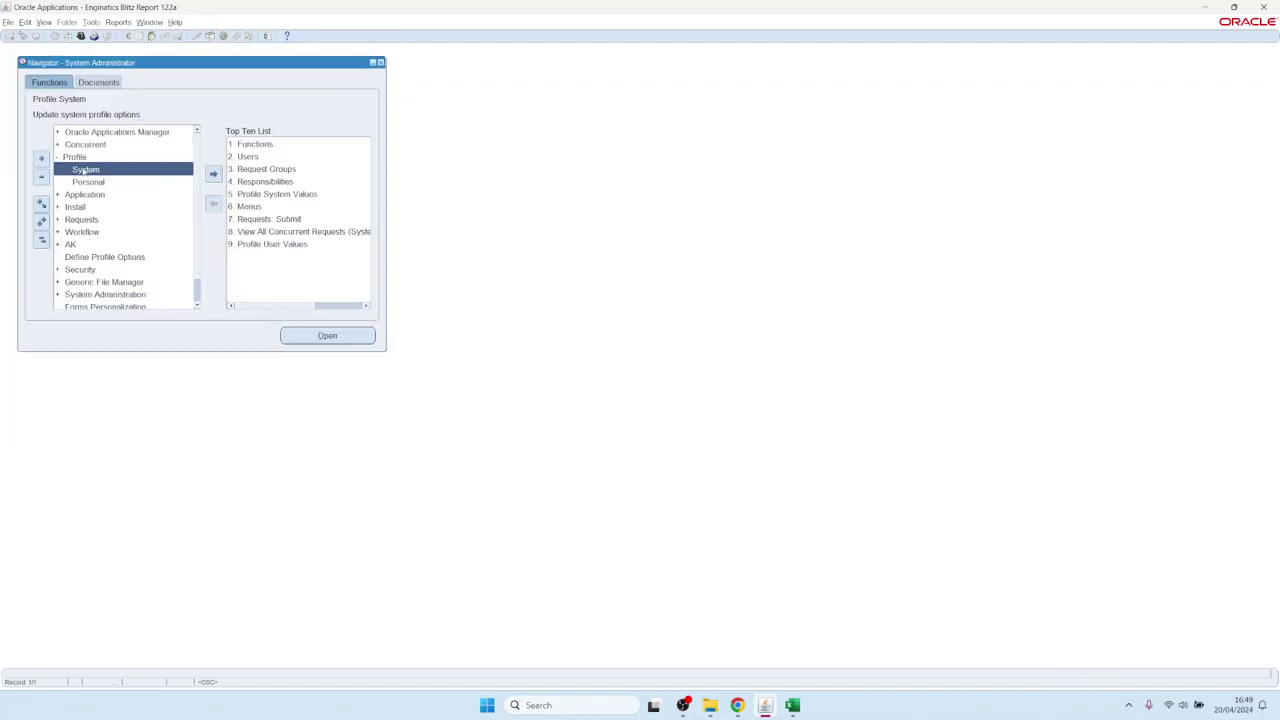
left_click(85, 170)
double_click(85, 170)
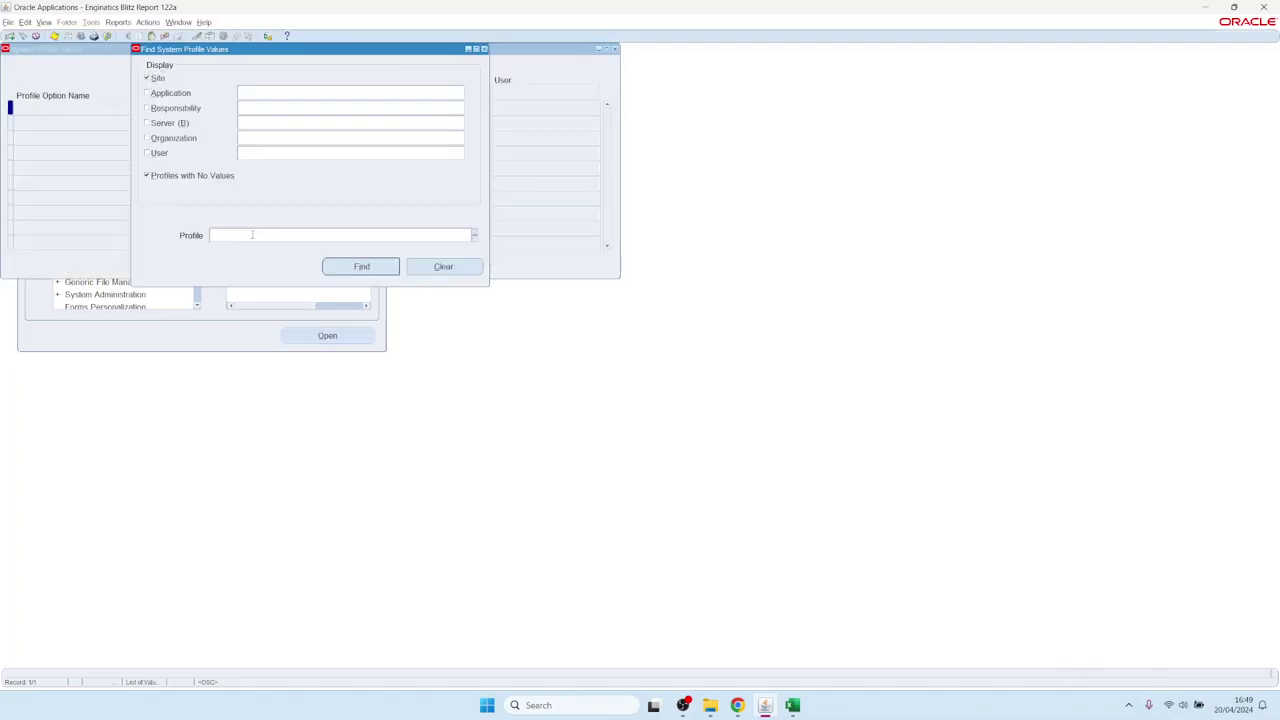
type("Blitz%")
left_click(264, 153)
type("SYSA")
key("Return")
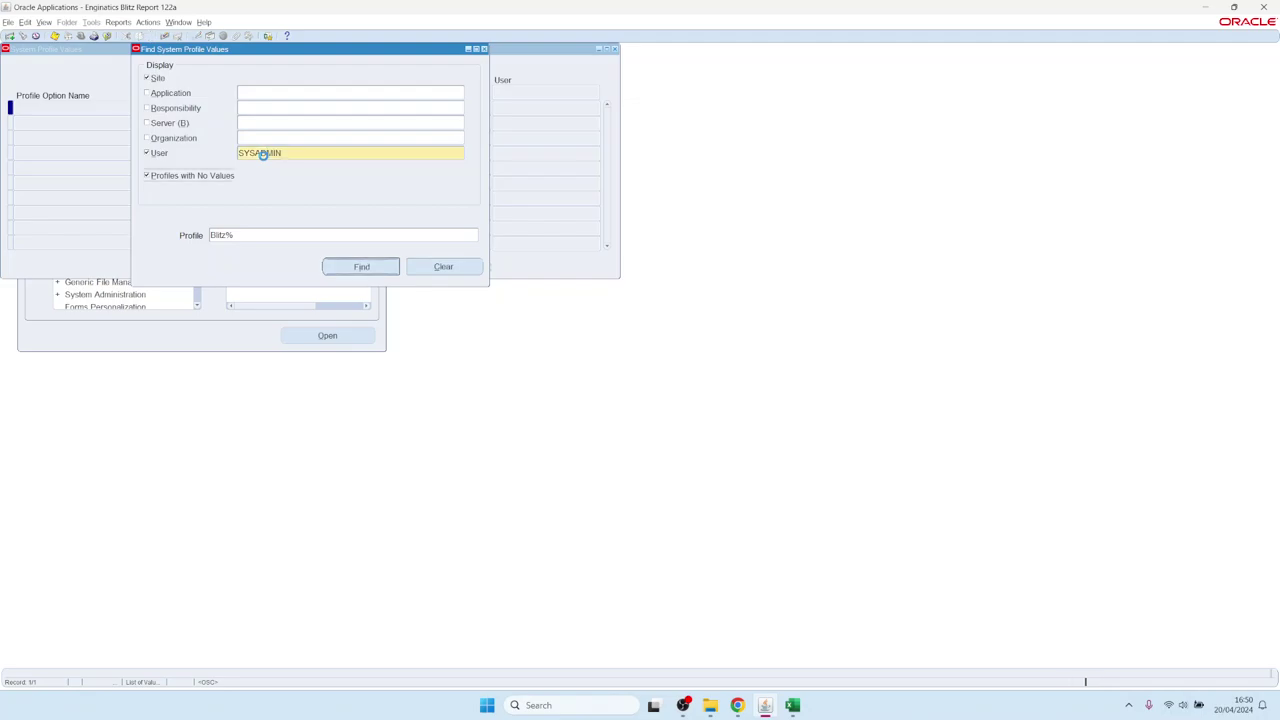
Set the Blitz Report Access profile option to System for user SYSADMIN and save the change
left_click(528, 163)
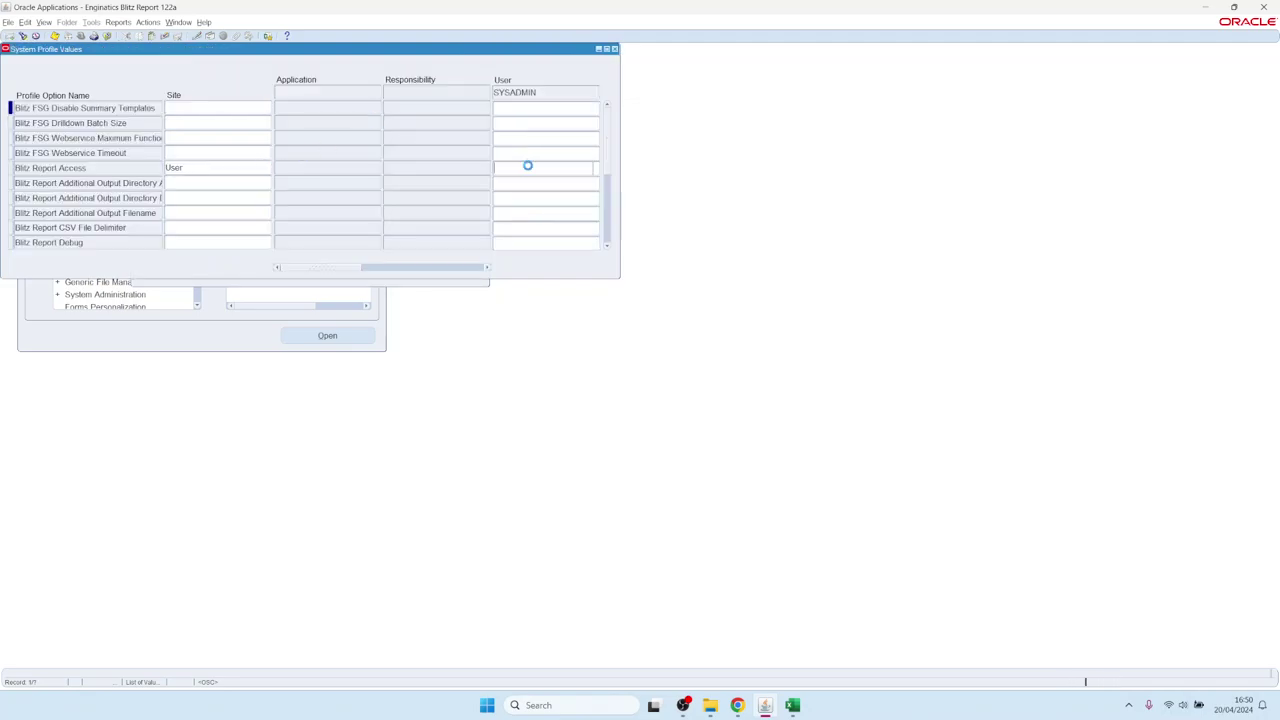
left_click(595, 169)
left_click(118, 223)
double_click(120, 222)
key("ctrl+s")
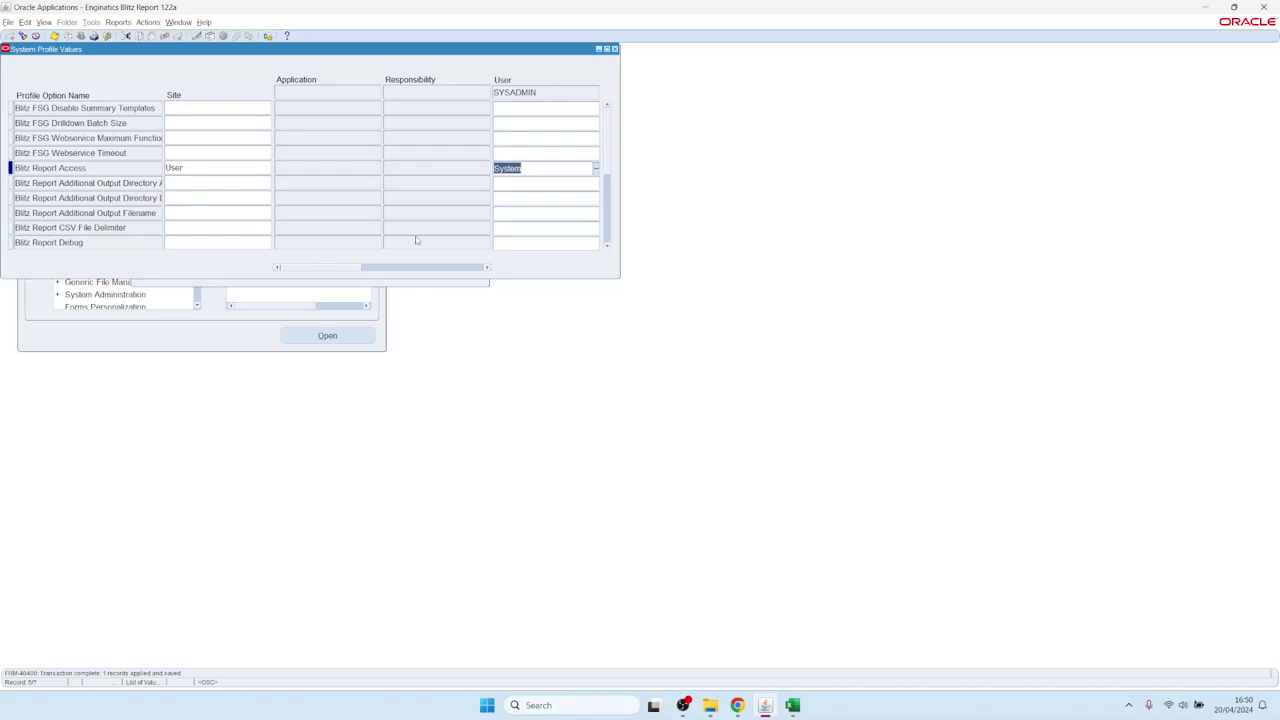
Close the profile values, reselect the System Administrator responsibility, and open the Blitz Report setup of GL Balance
key("F4")
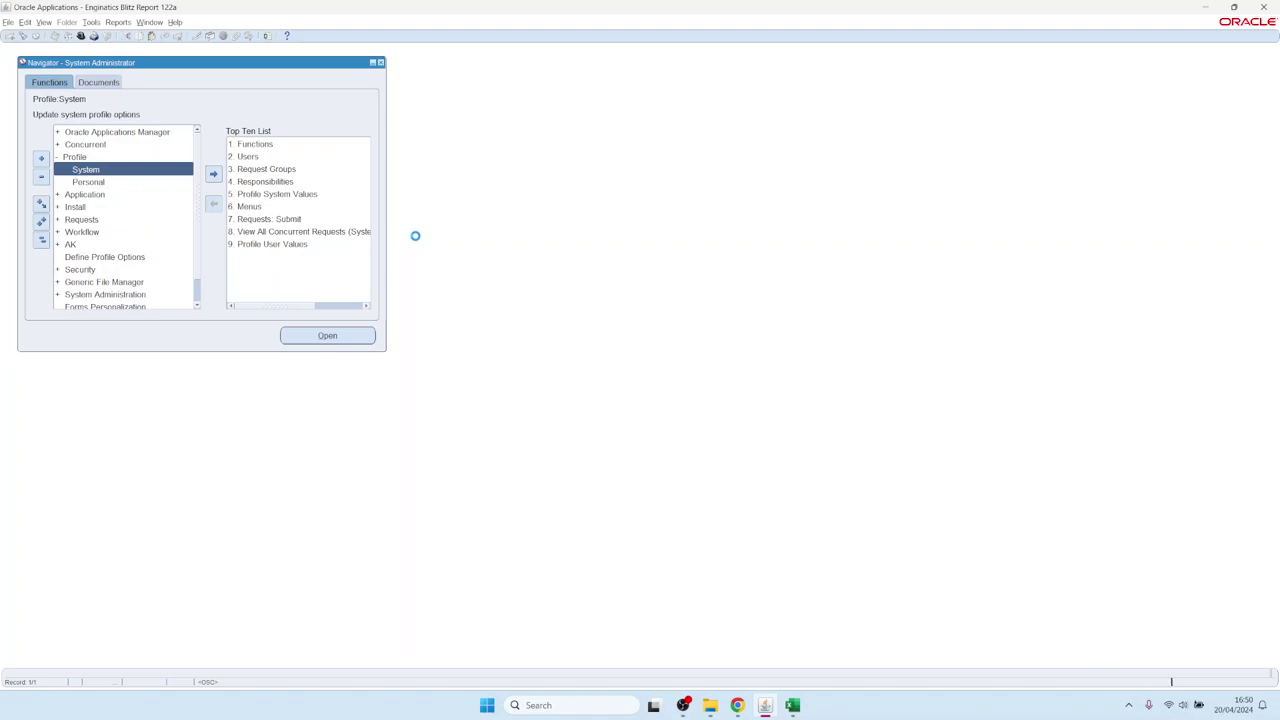
key("ctrl+l")
type("s%")
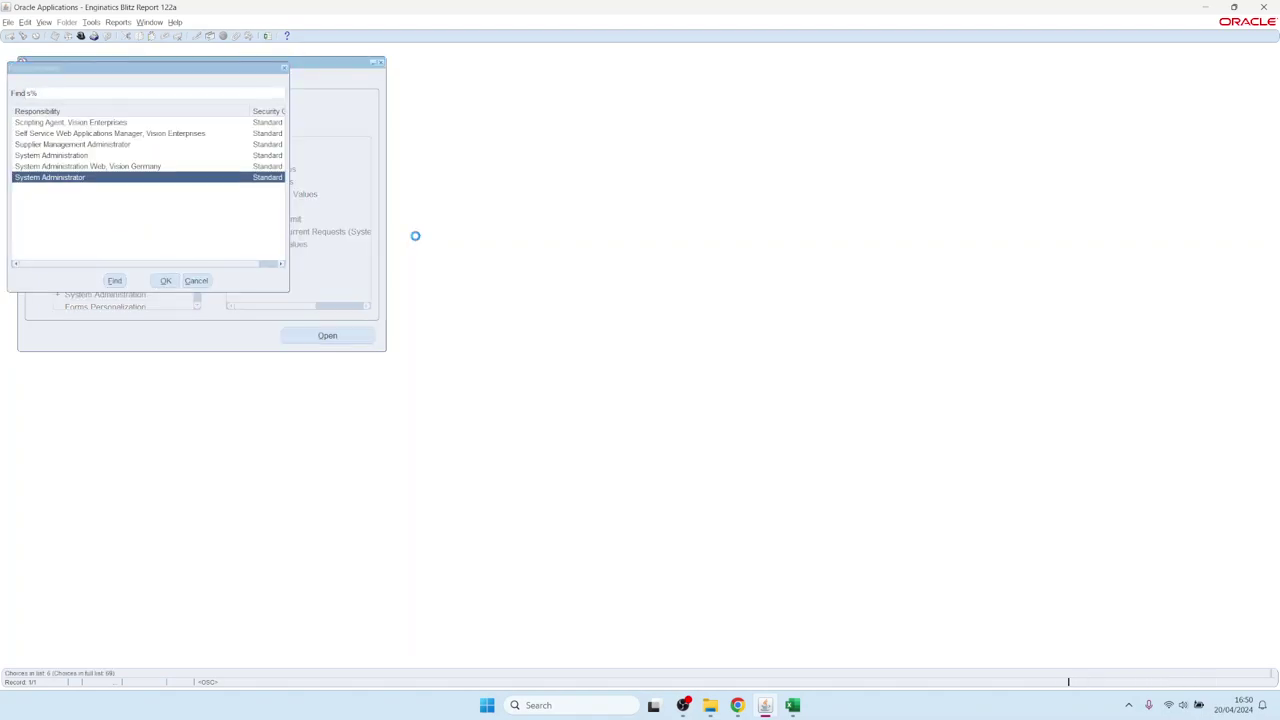
key("Return")
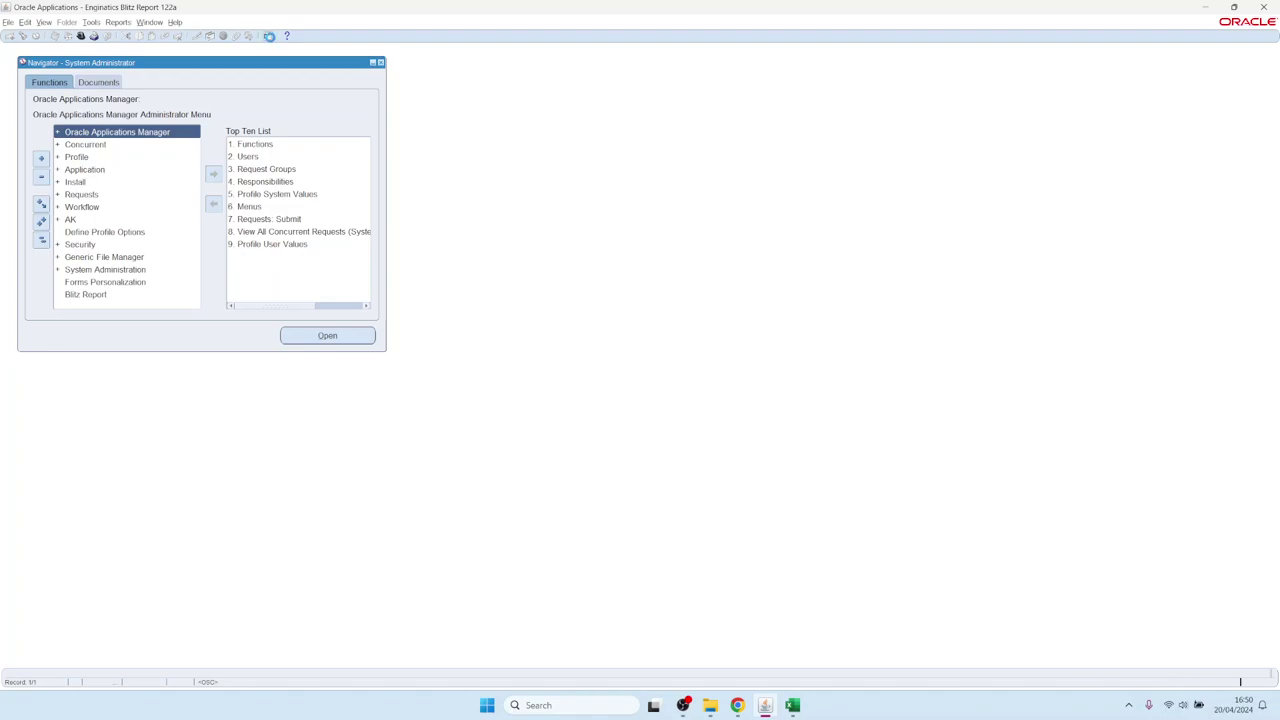
left_click(269, 36)
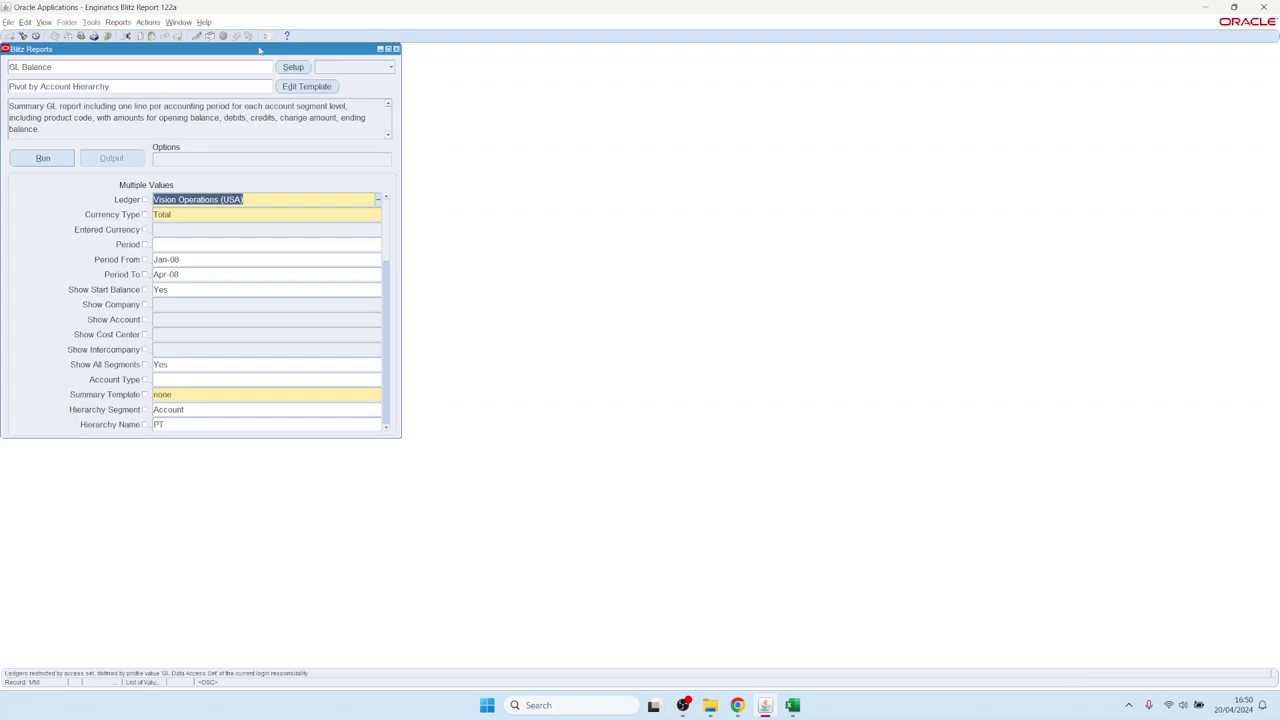
left_click(296, 70)
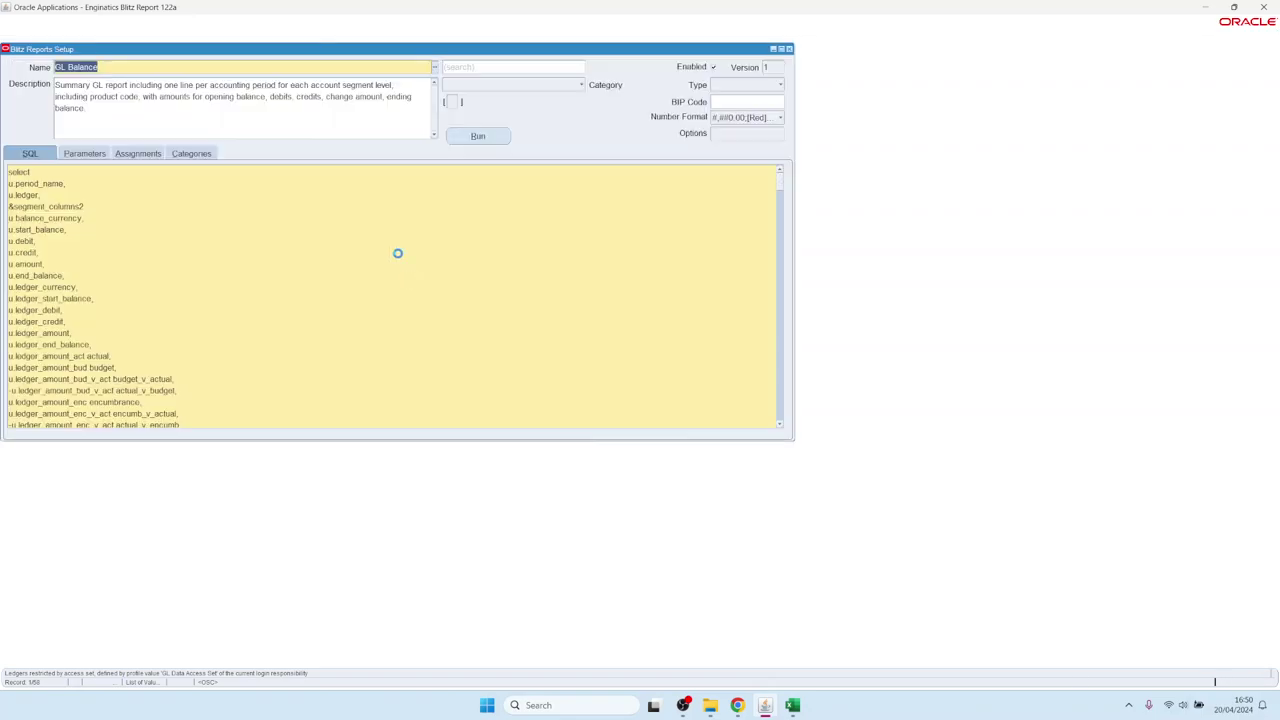
Examine the SQL, parameters and assignments of the GL Balance report
left_click(228, 262)
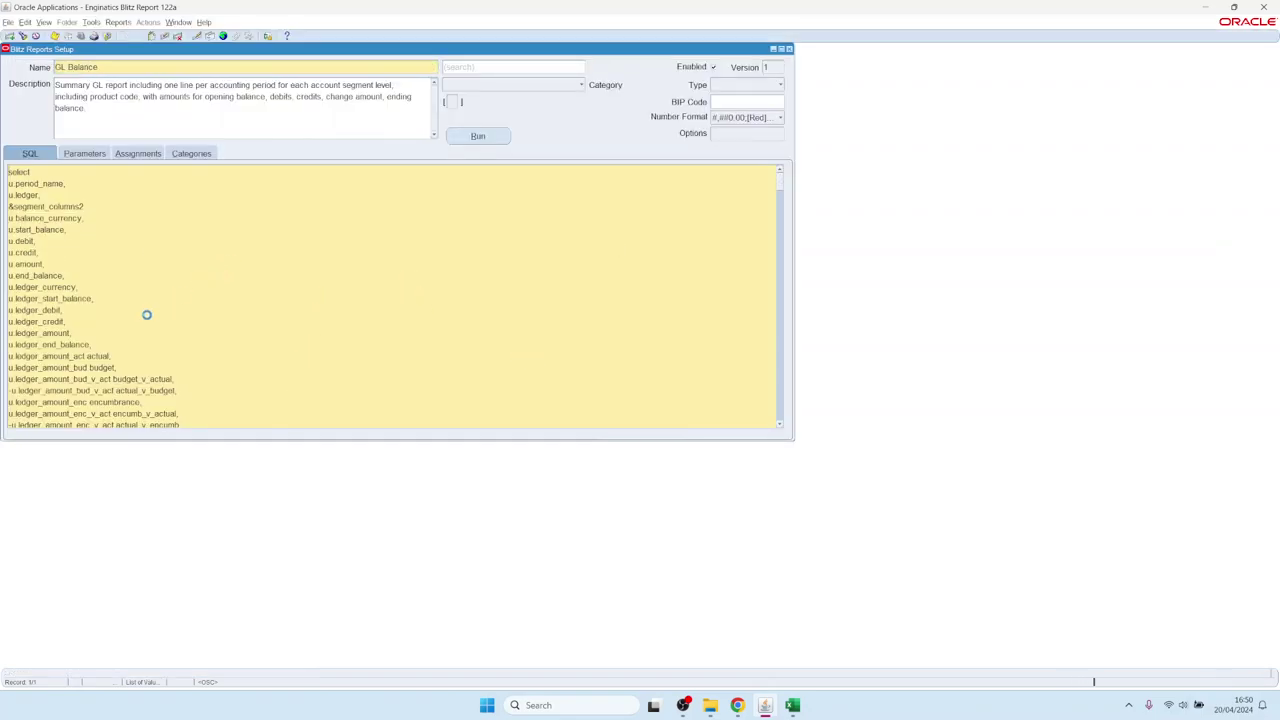
key("ctrl+a")
left_click(86, 154)
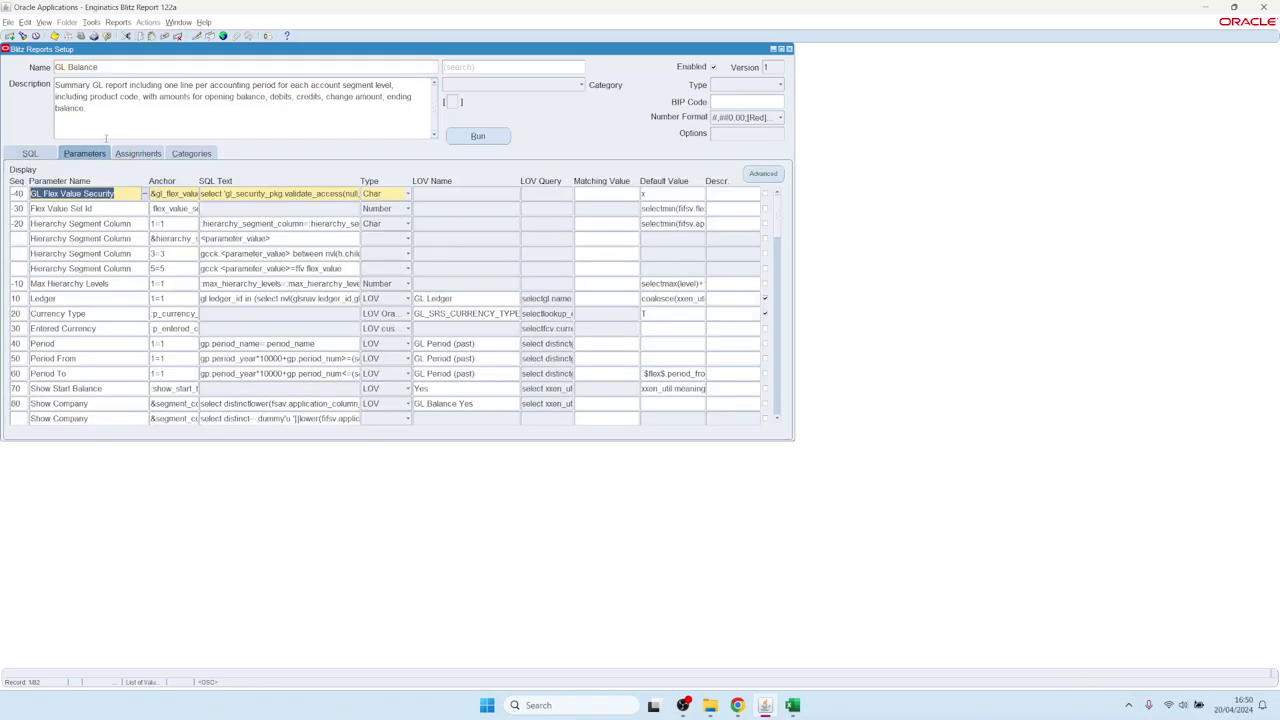
left_click(135, 153)
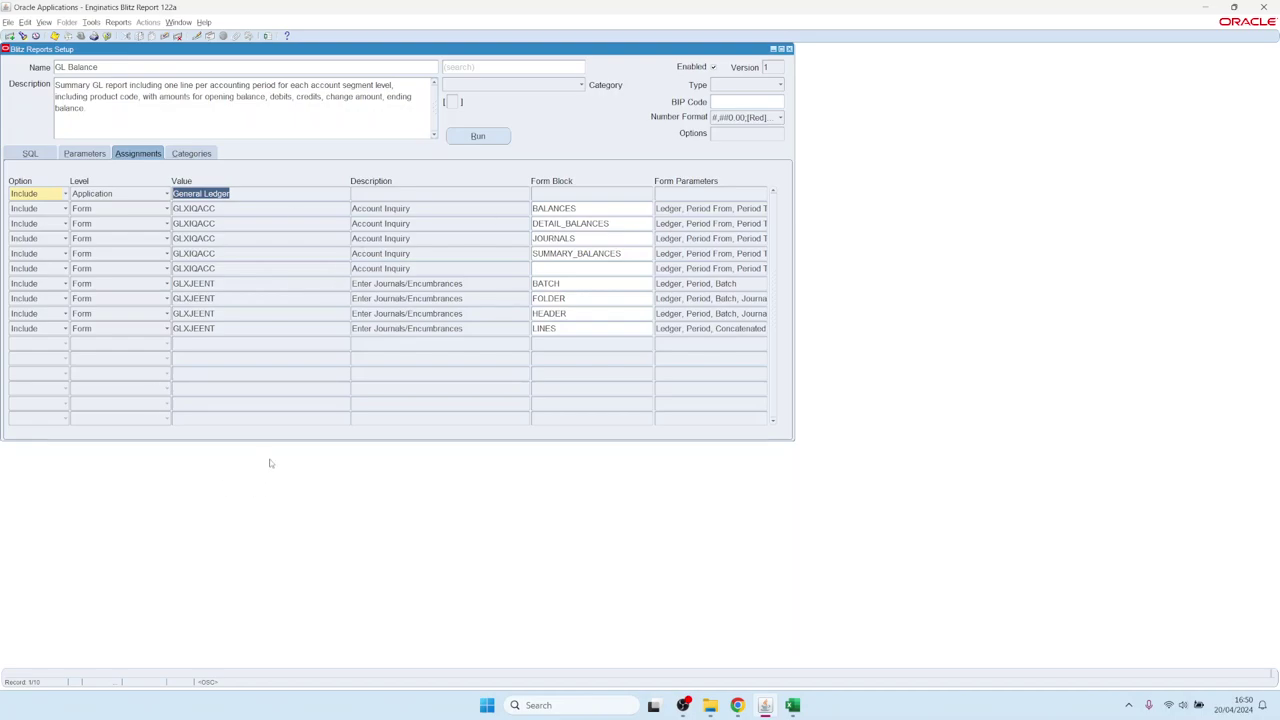
Examine the levels available for a new GL Balance assignment without choosing one
left_click(113, 67)
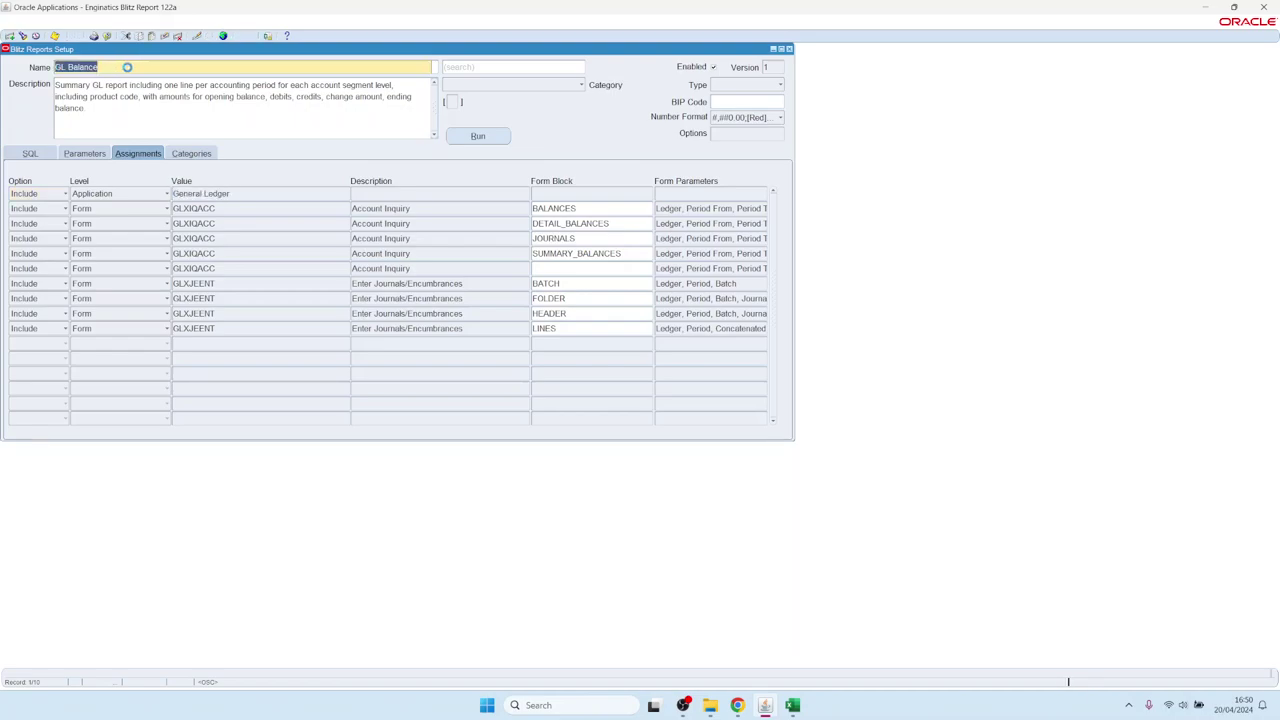
left_click(175, 343)
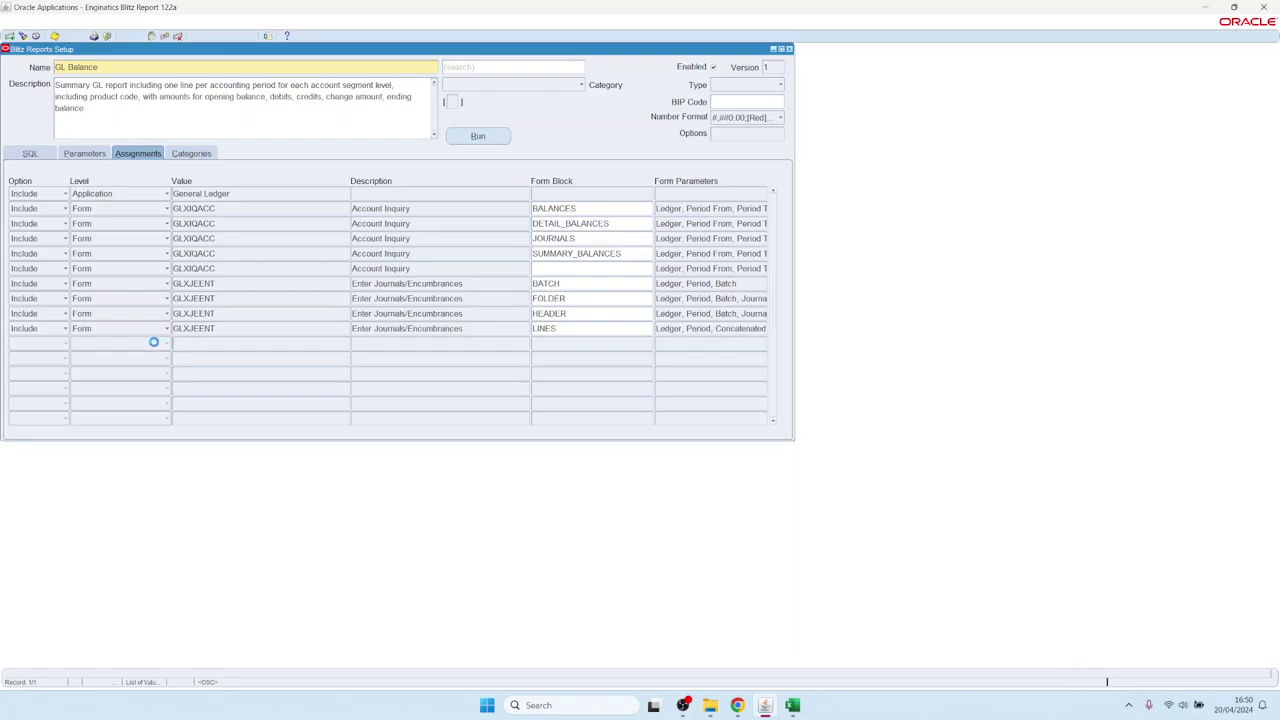
left_click(154, 342)
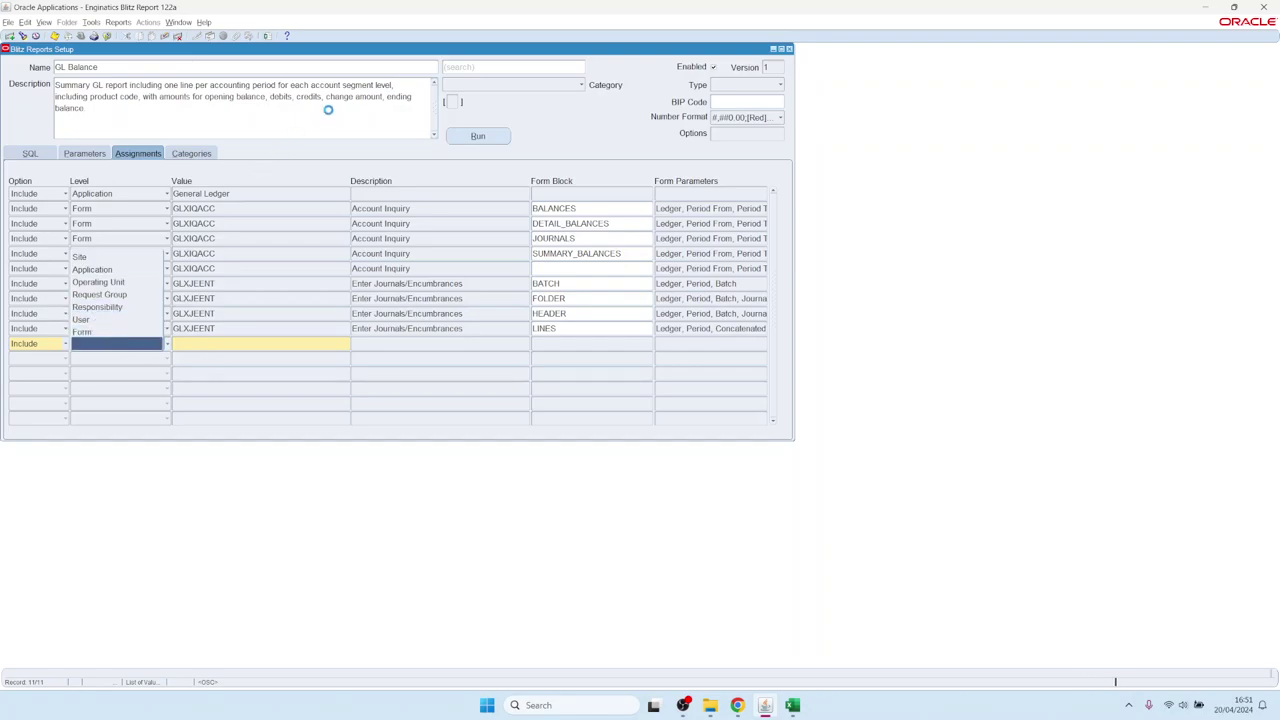
key("Escape")
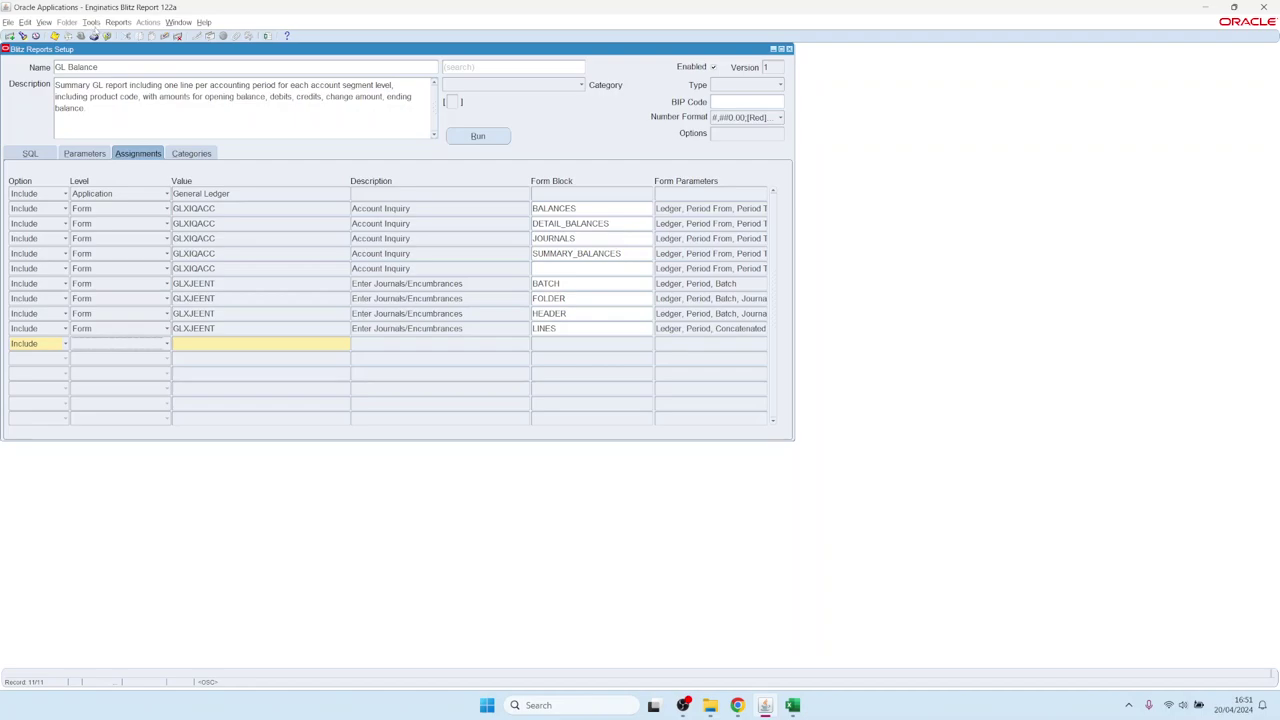
Open the Blitz Report license information, check the maximum users, and open the list of active license users
left_click(91, 22)
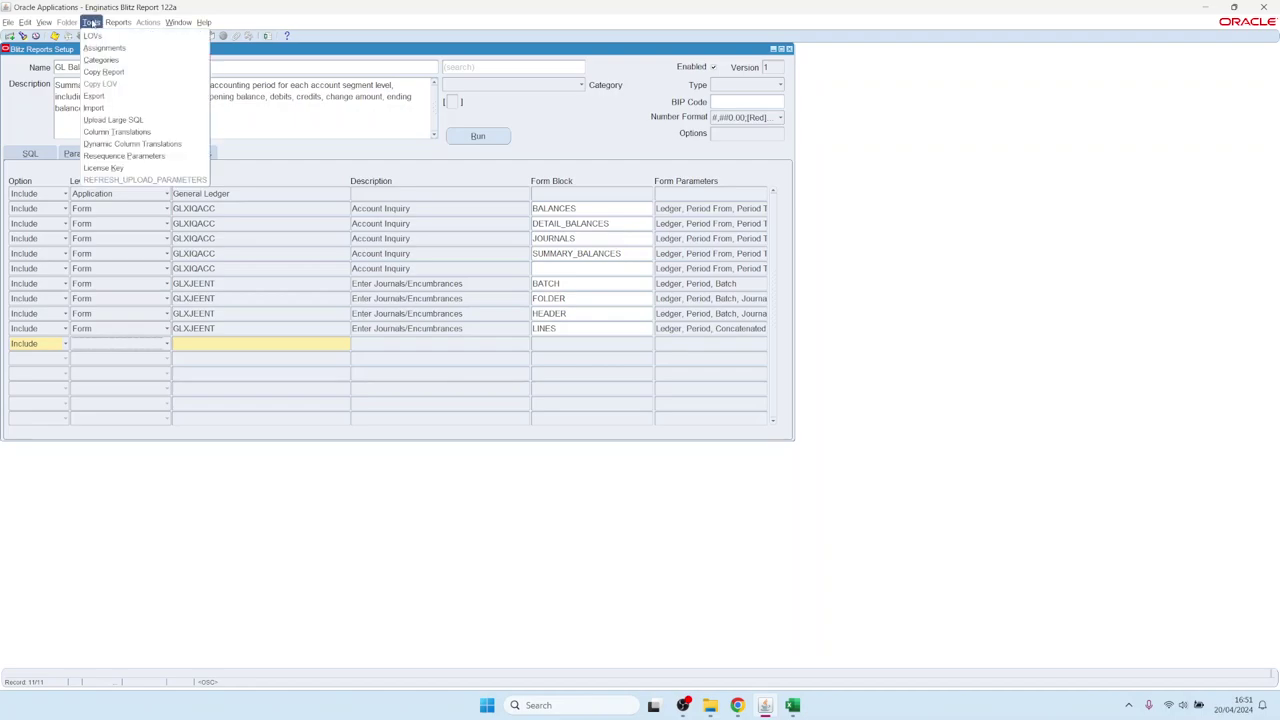
left_click(117, 168)
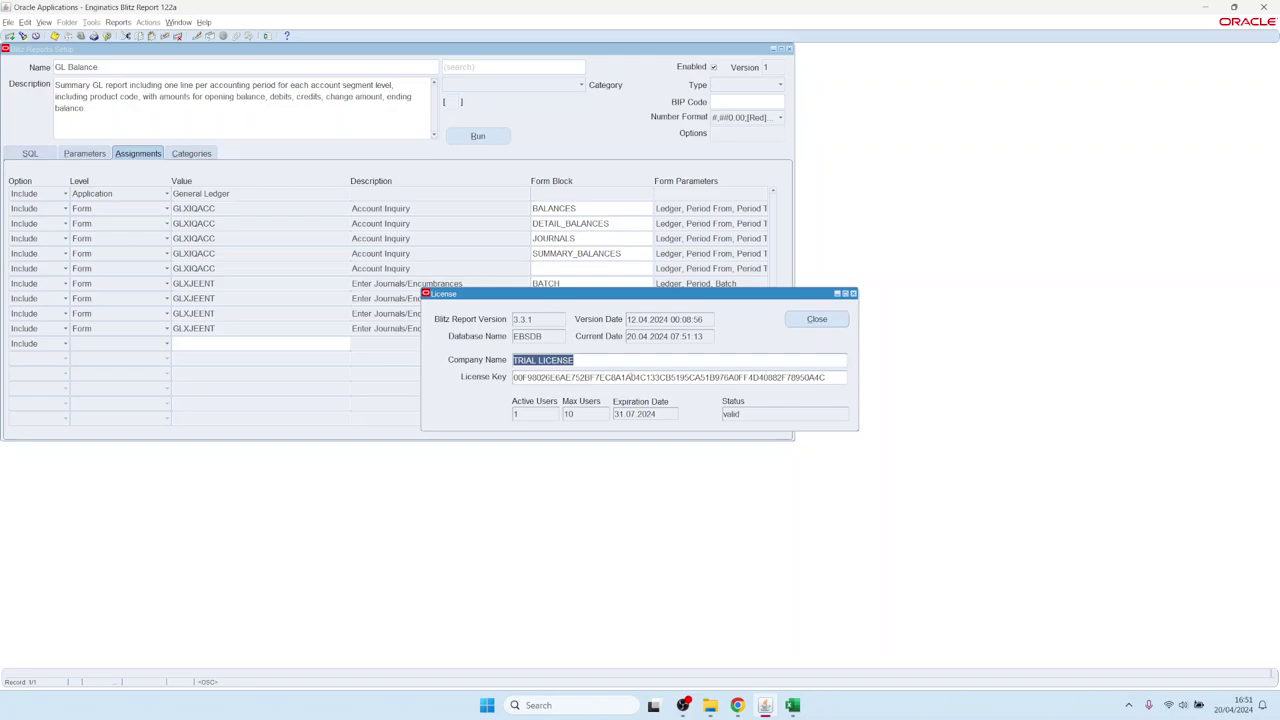
left_click(573, 412)
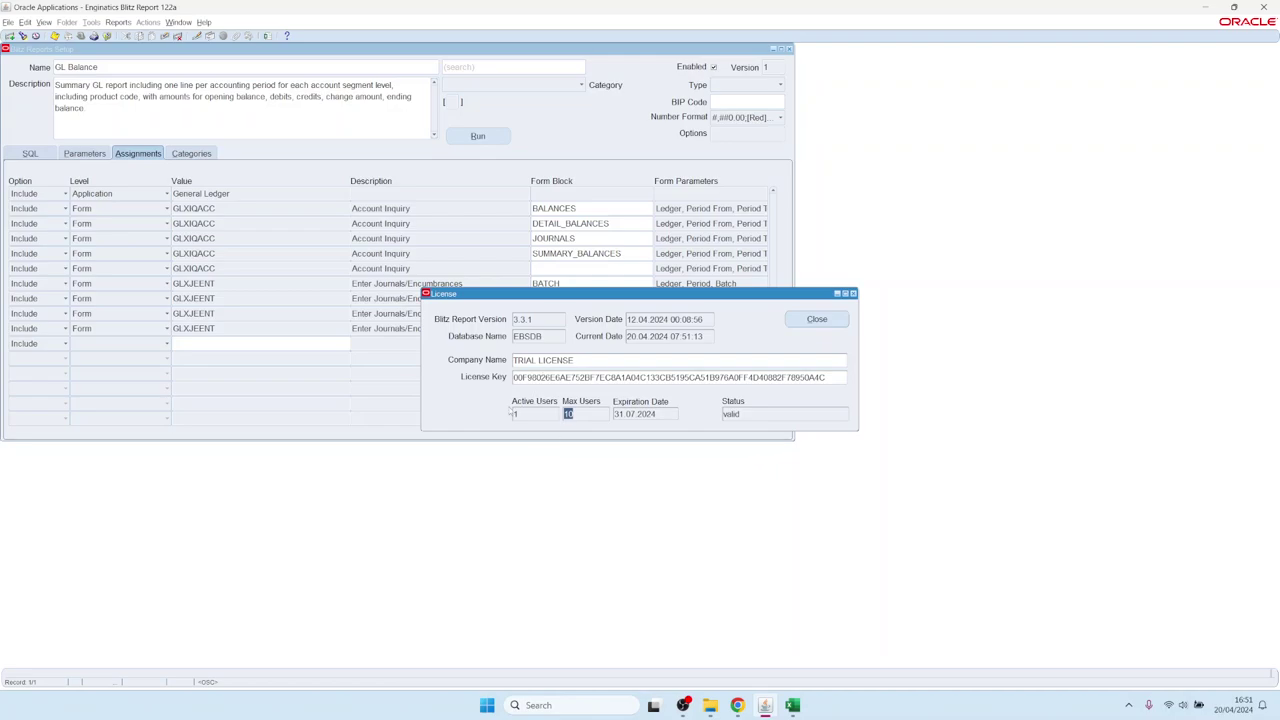
left_click(530, 411)
double_click(516, 414)
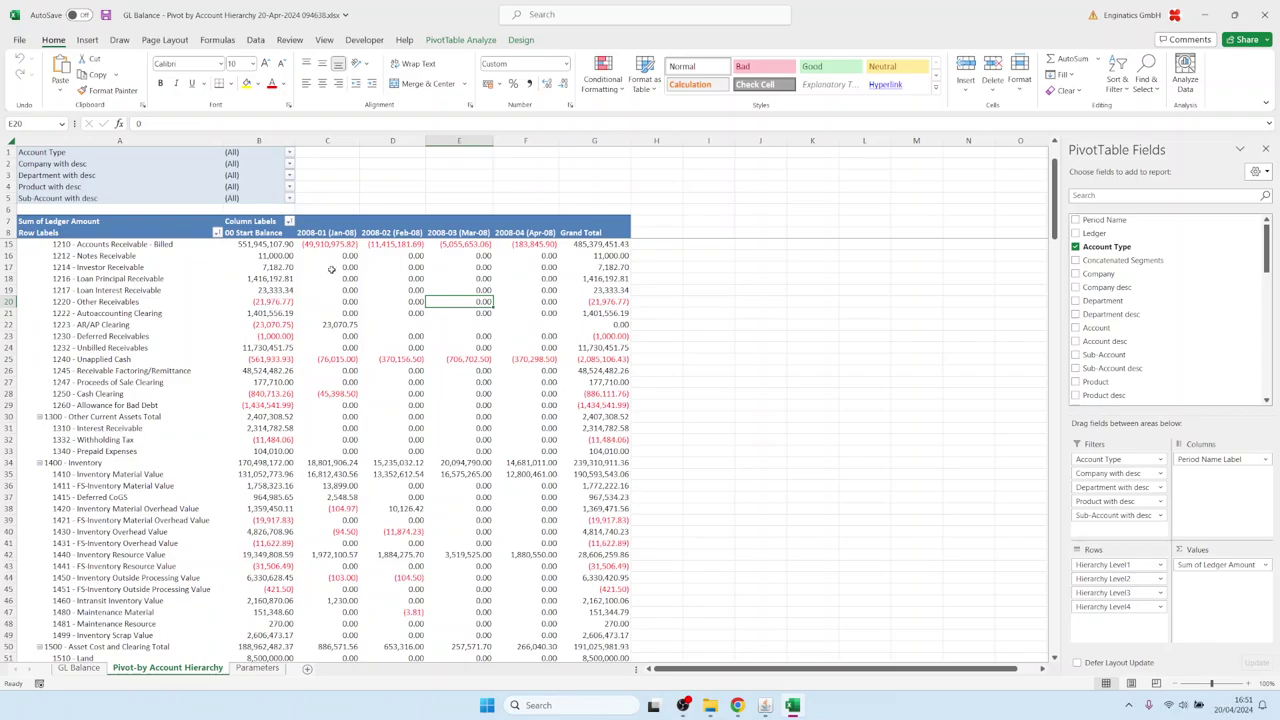
Review the license users in the Excel output, and return to Oracle Applications to close the license and report setup windows
left_click(68, 164)
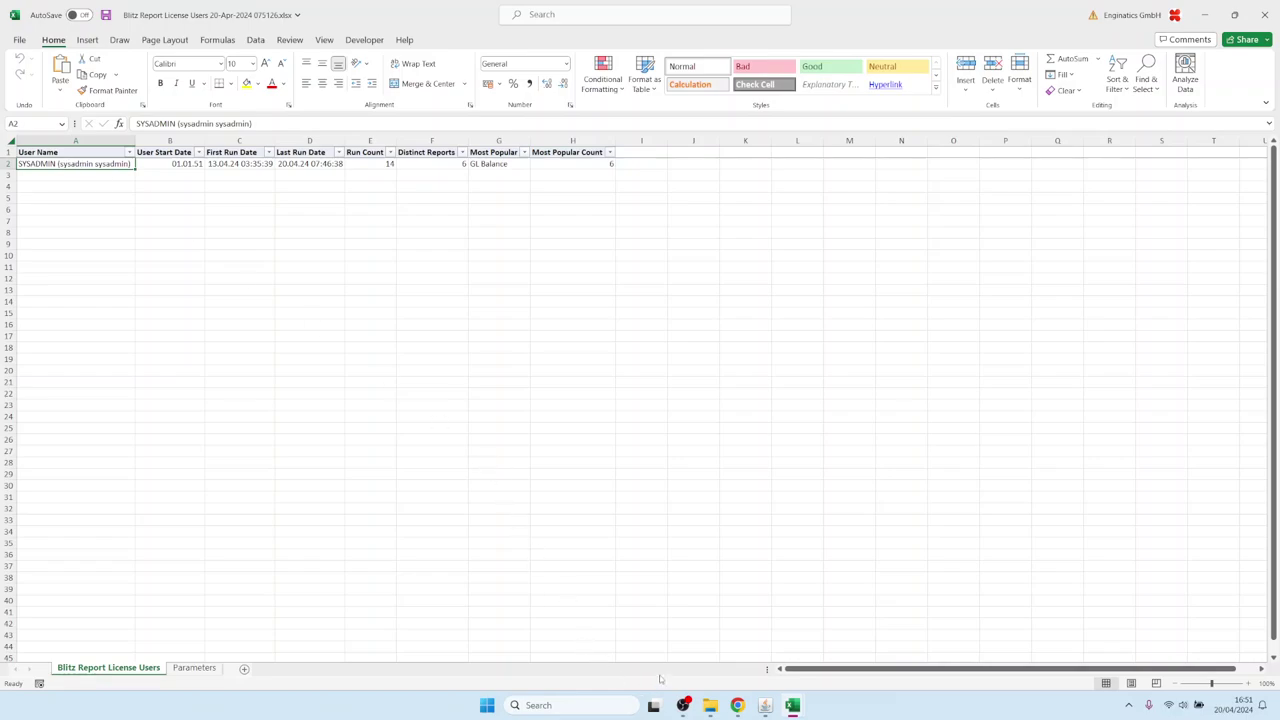
mouse_move(769, 703)
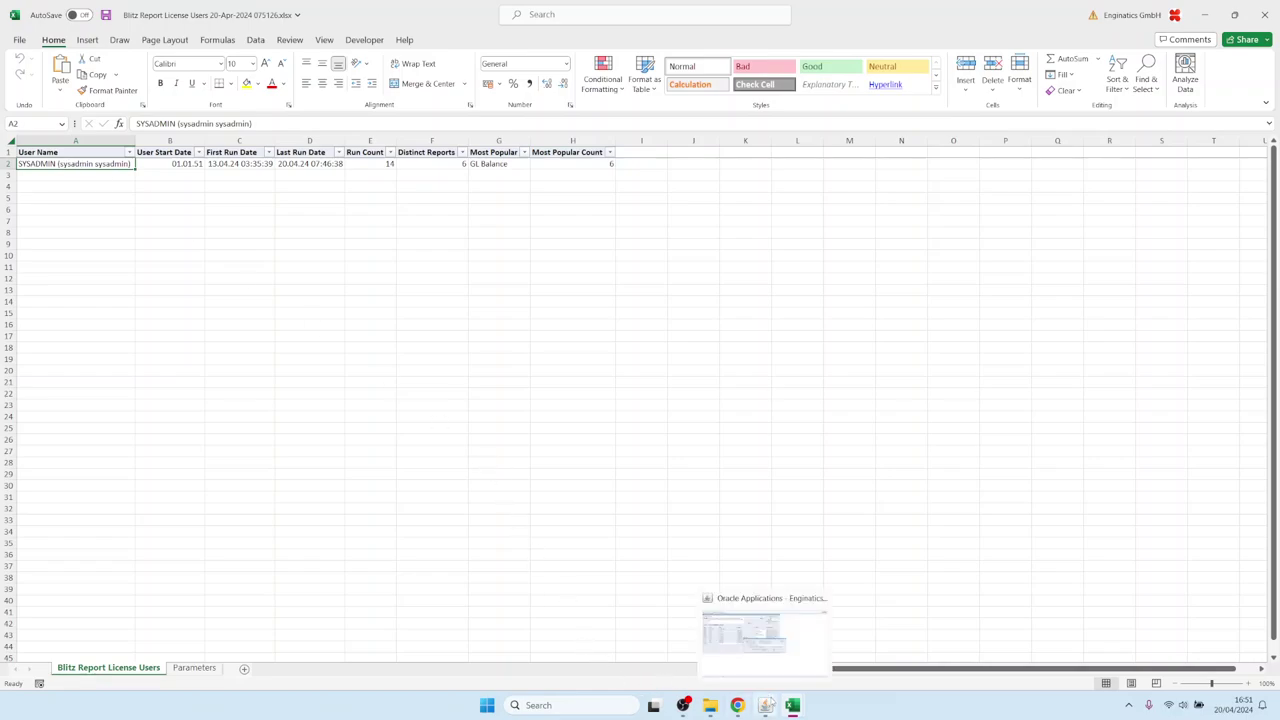
left_click(766, 668)
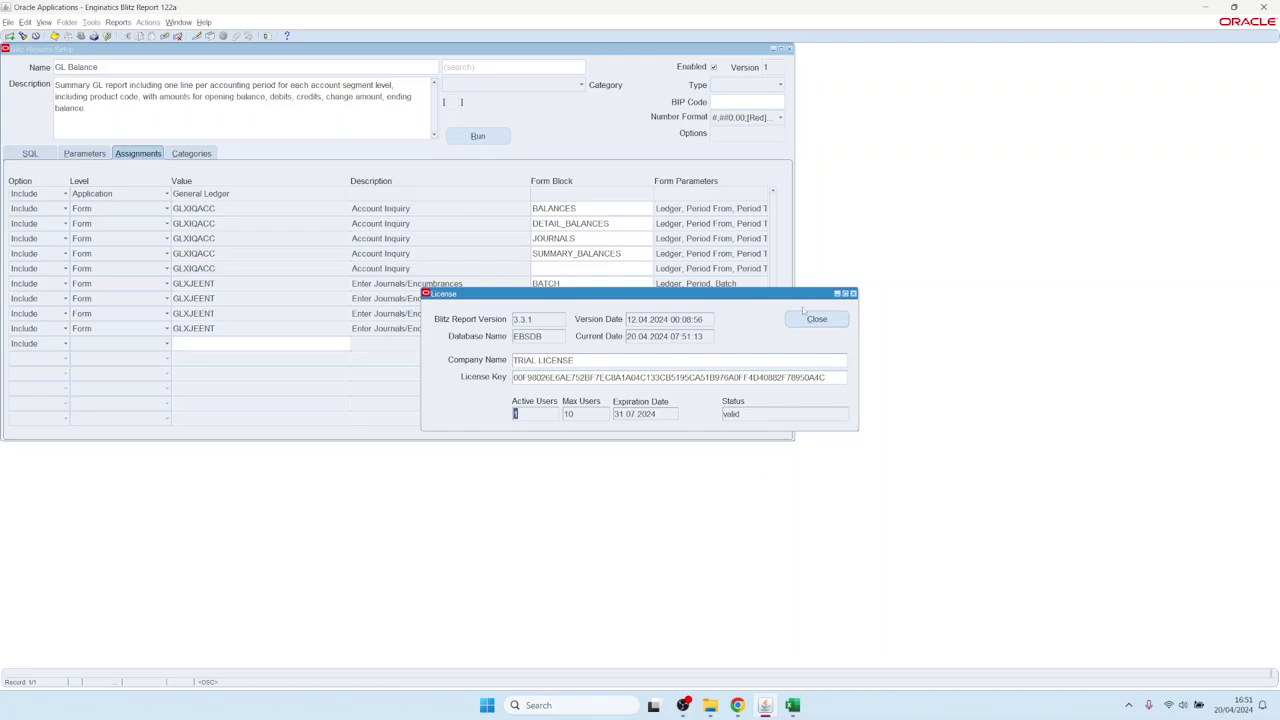
left_click(817, 320)
left_click(789, 49)
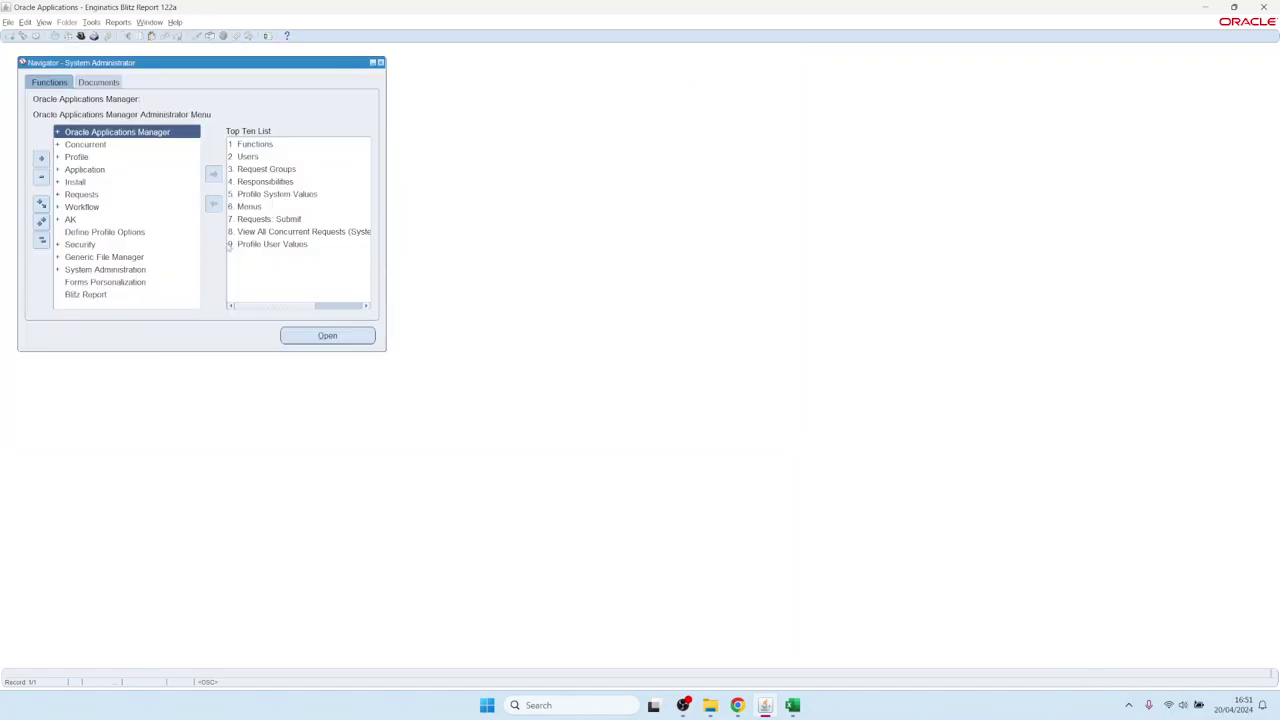
Open the system profile values from the Navigator and find the Blitz% profiles at site level
left_click(77, 157)
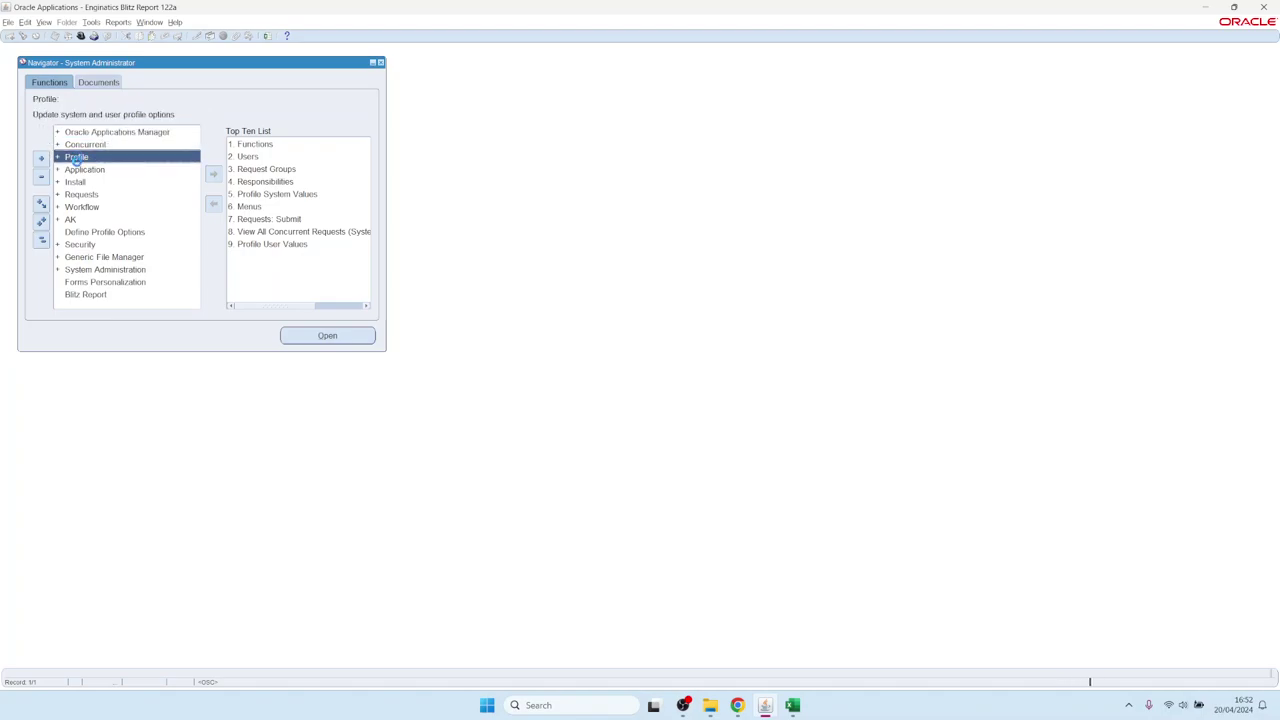
double_click(78, 161)
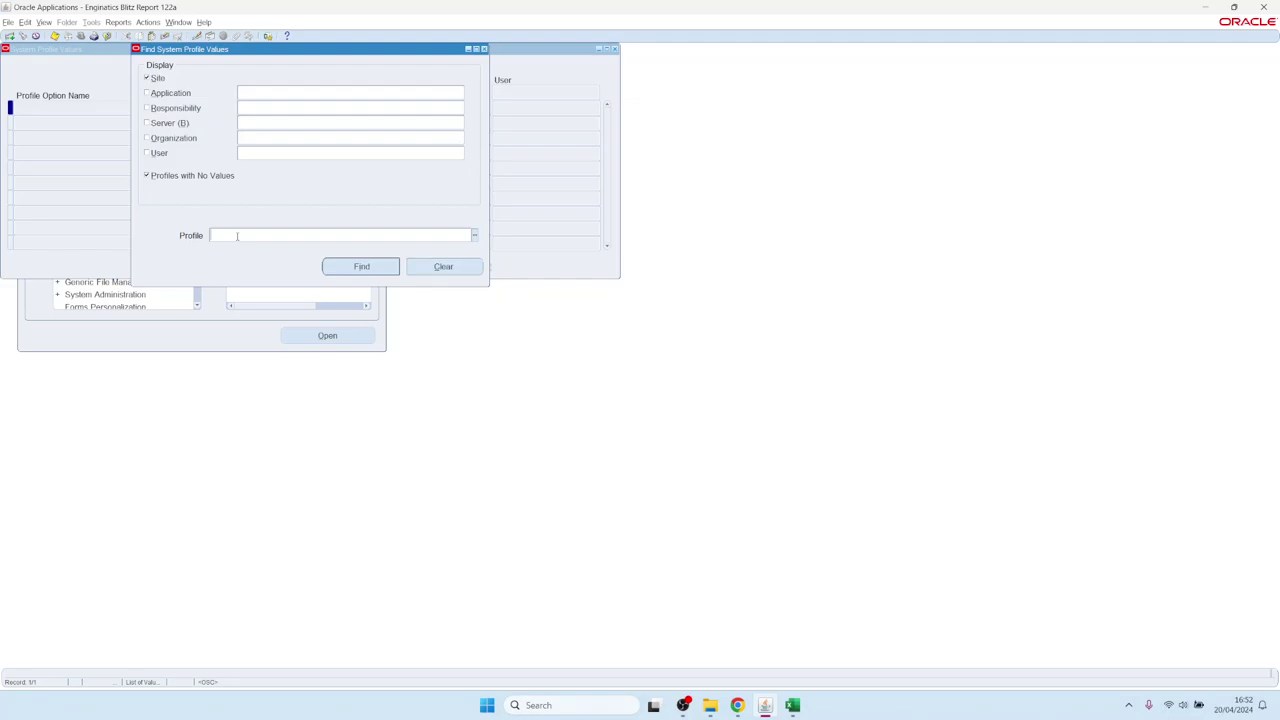
type("Blitz%")
key("Tab")
left_click(304, 154)
key("Return")
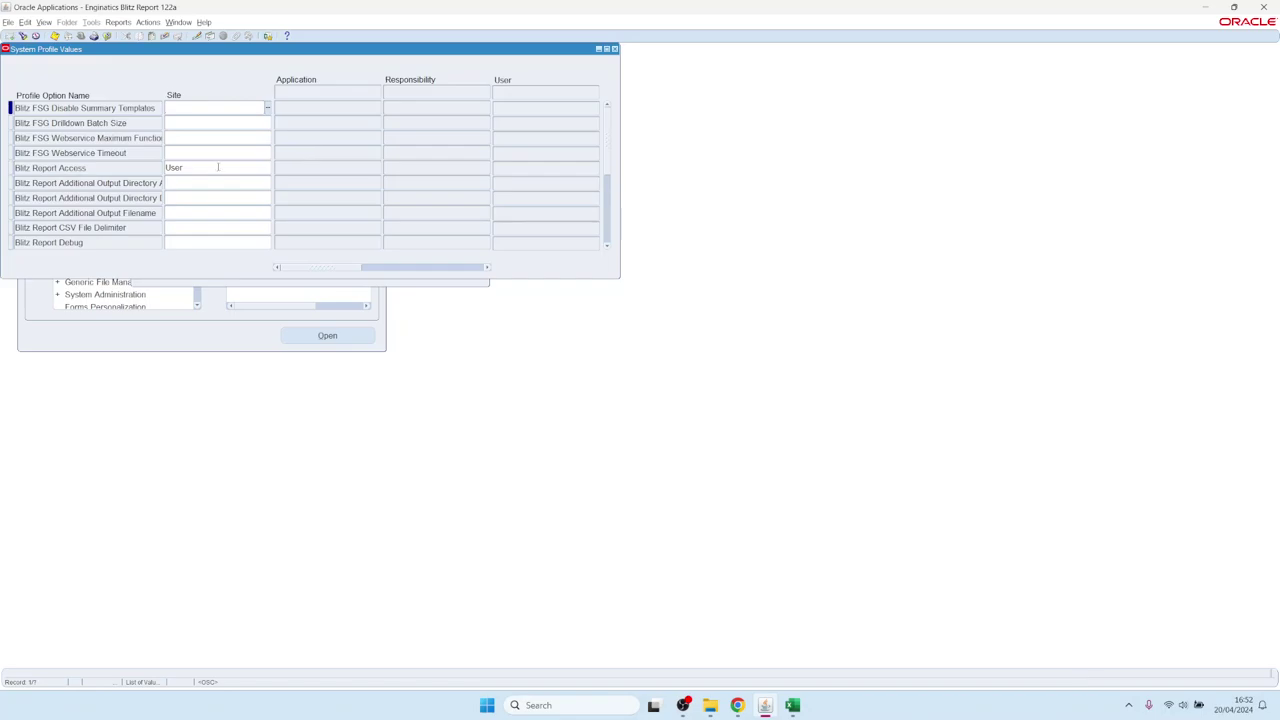
Repeat the Blitz% profile search with user SYSADMIN added to the criteria
left_click(23, 36)
left_click(280, 152)
type("SY")
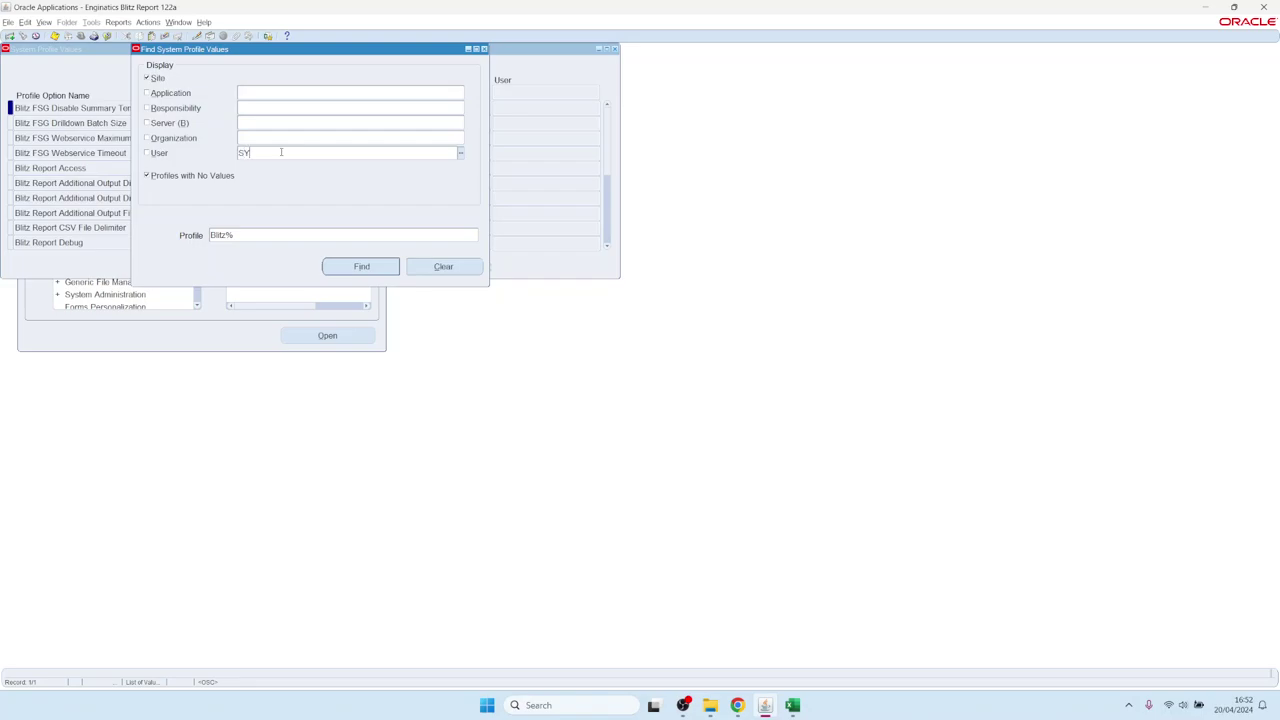
type("SDA")
key("Tab")
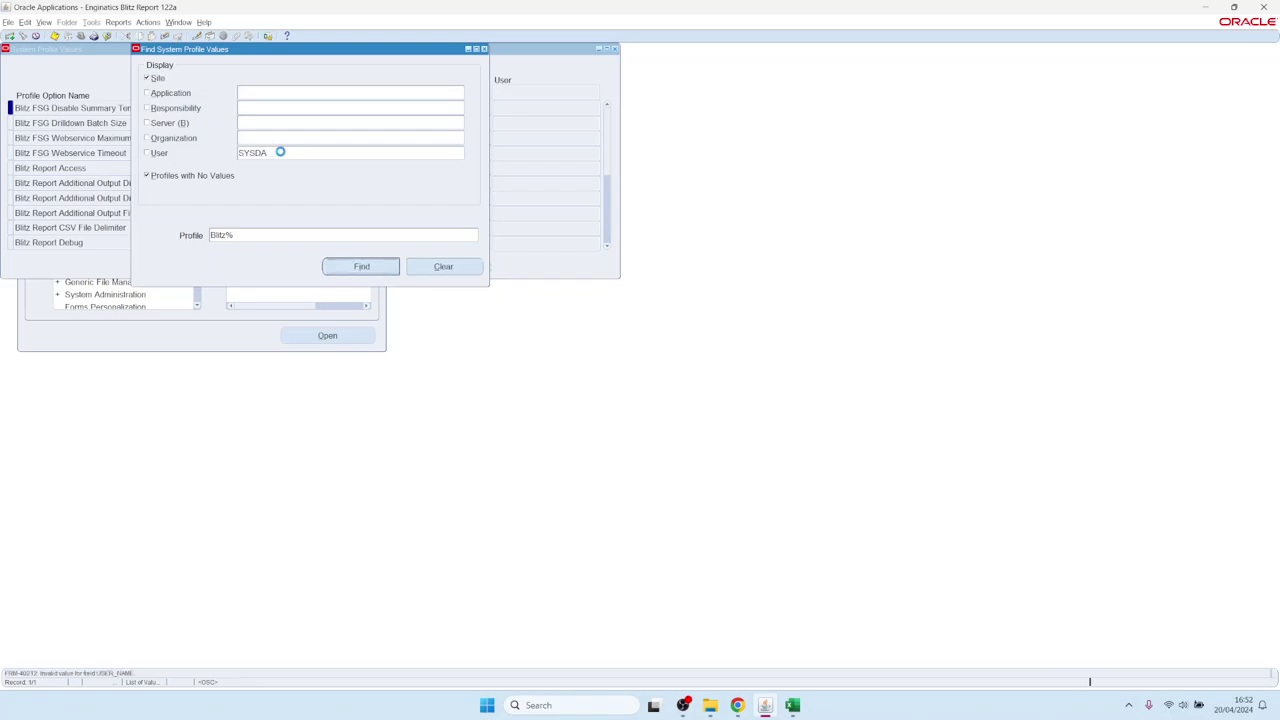
left_click(282, 153)
key("BackSpace")
key("BackSpace")
type("AD")
key("Return")
Clear the Blitz Report Access values for user SYSADMIN and for the site, and save the changes
double_click(539, 169)
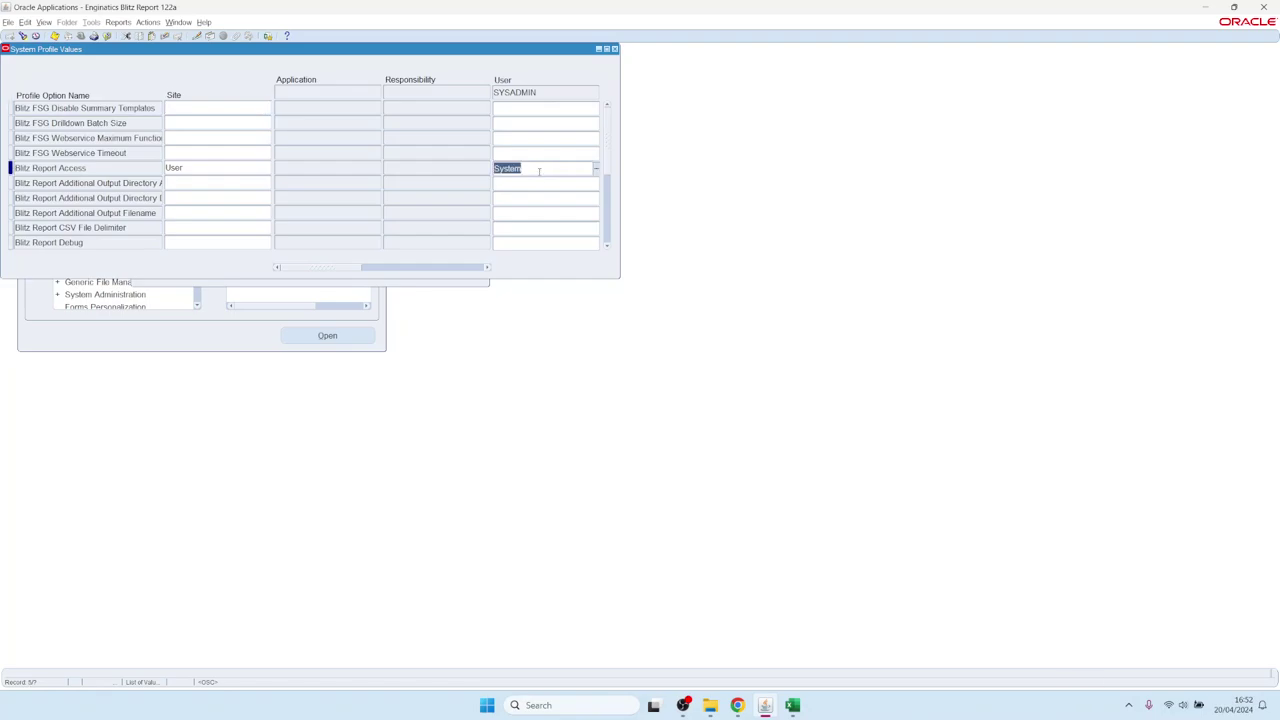
key("BackSpace")
left_click(194, 170)
key("BackSpace")
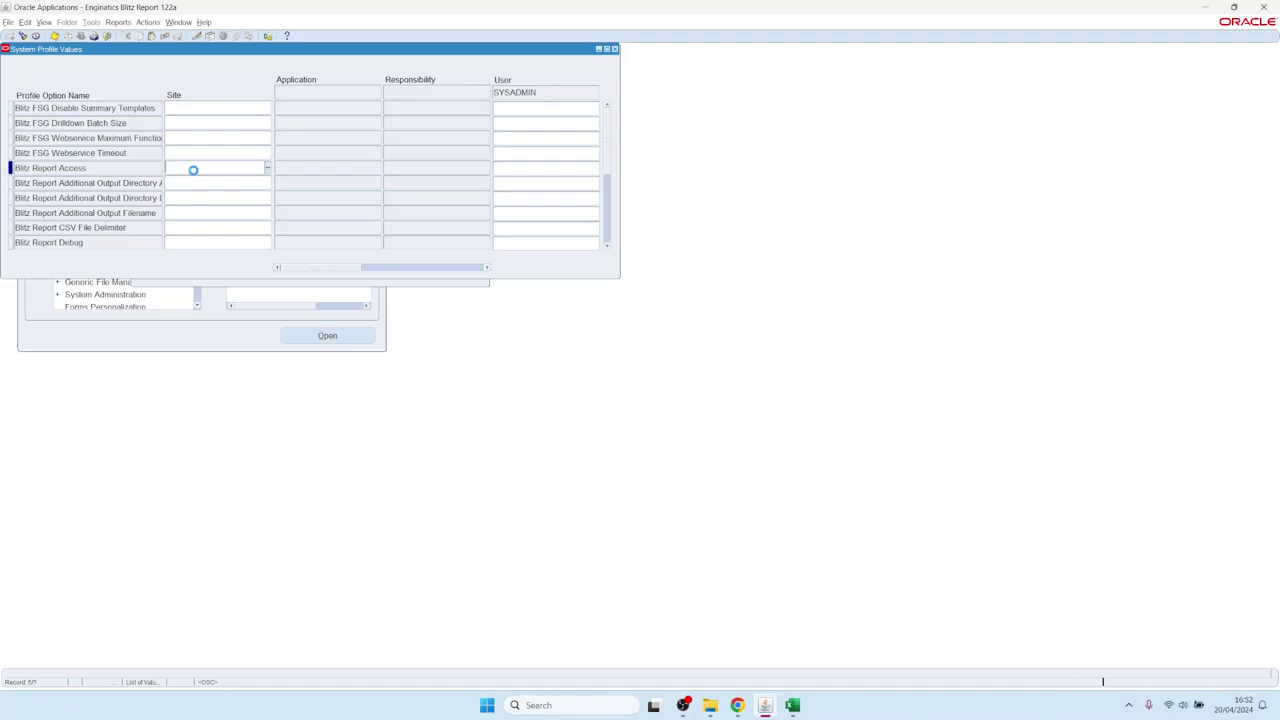
key("ctrl+s")
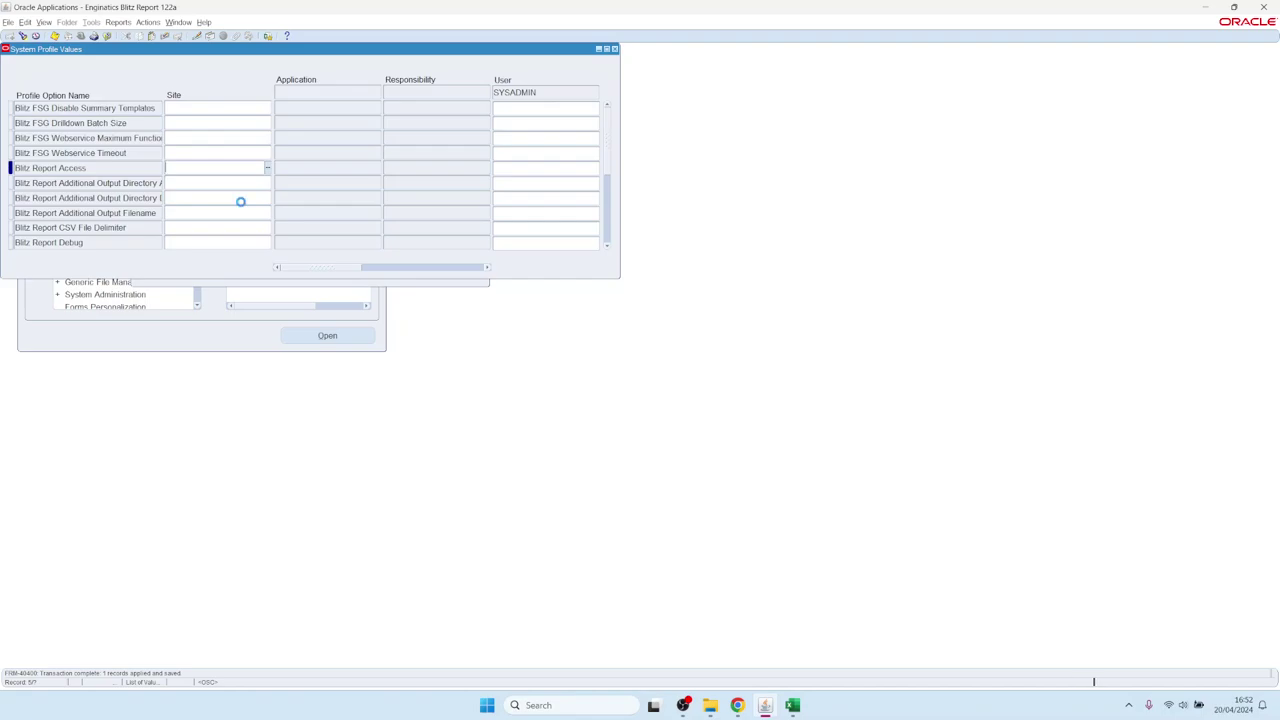
Close the system profile values and switch the responsibility to General Ledger, Vision Operations (USA)
key("F4")
key("alt+f")
key("Escape")
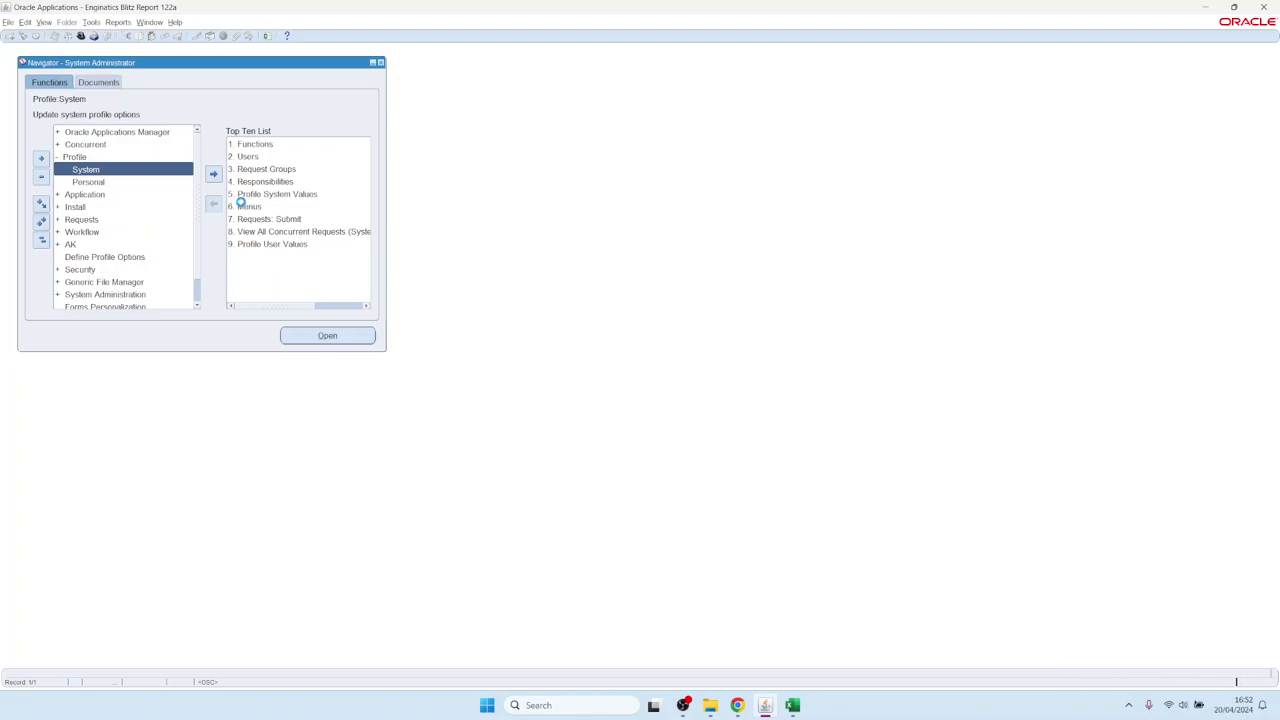
type("general Ledger")
key("Down")
key("Down")
key("Down")
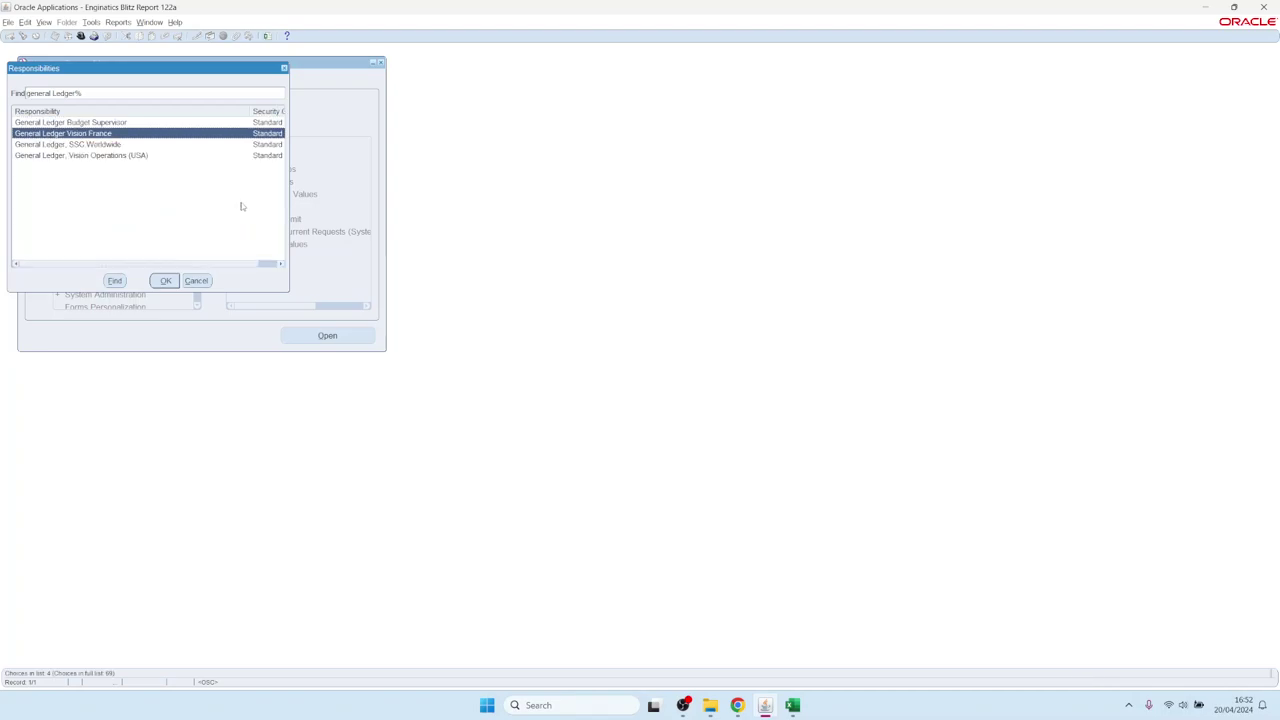
key("Up")
key("Up")
key("Down")
key("Down")
key("Return")
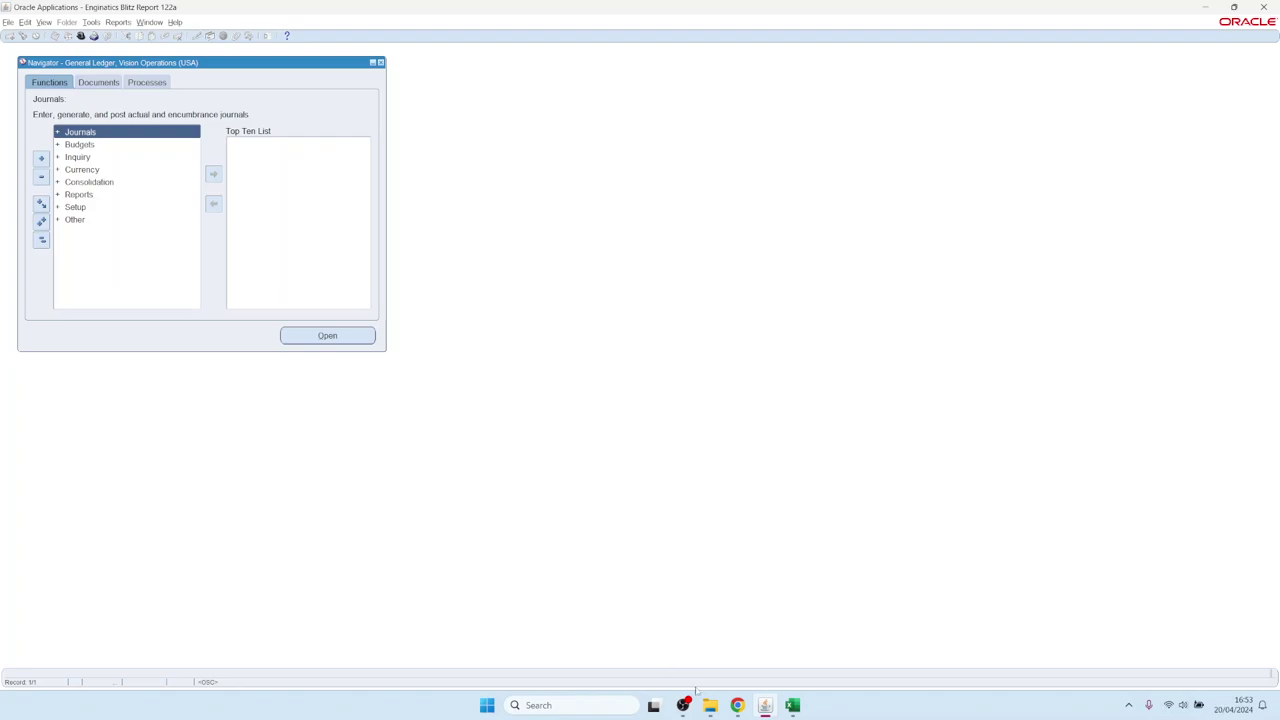
Switch to the Blitz Report Developer Guide in Chrome and review the Blitz Report Access entry in section 1.9 Security and user profiles
left_click(739, 706)
left_click(95, 12)
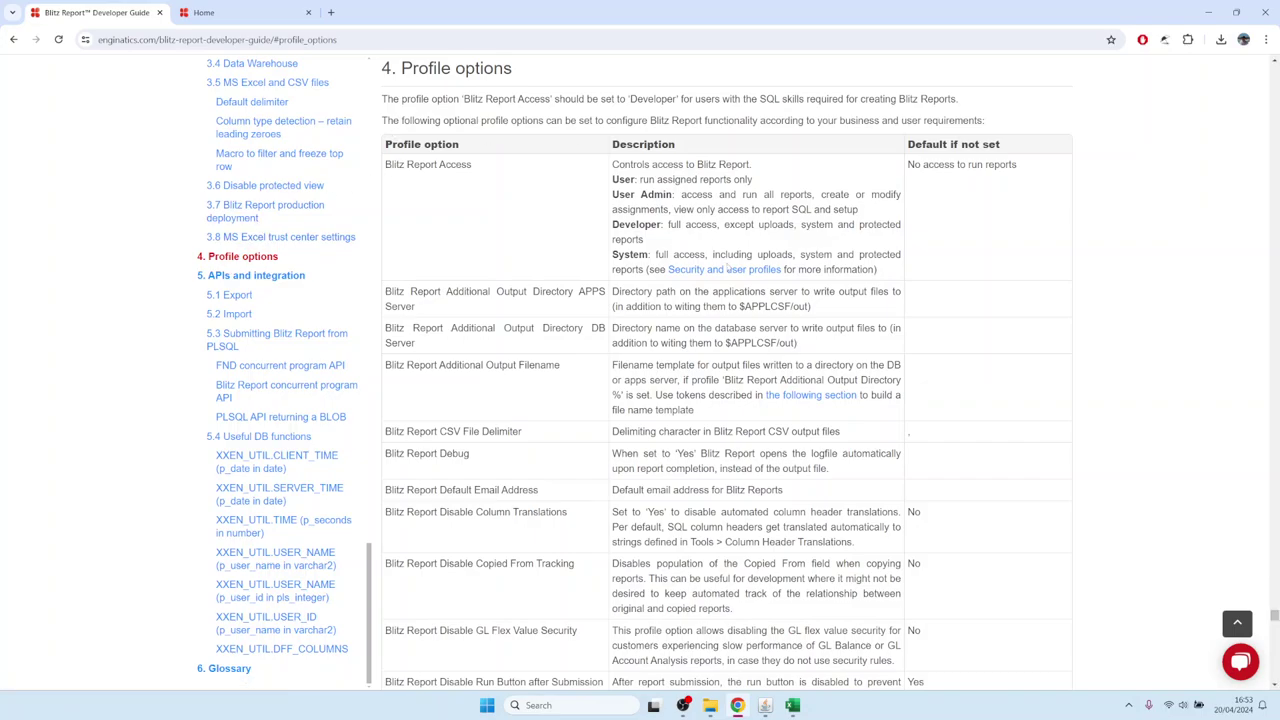
left_click(726, 269)
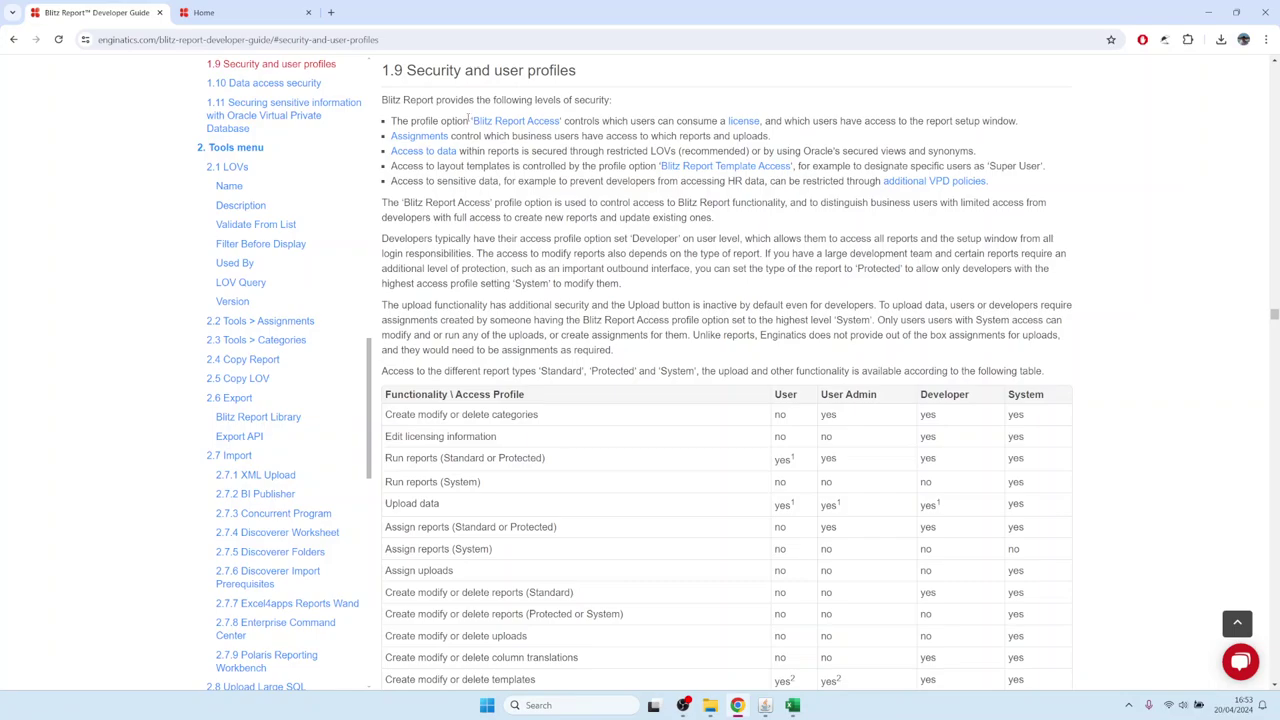
left_click_drag(472, 120, 560, 121)
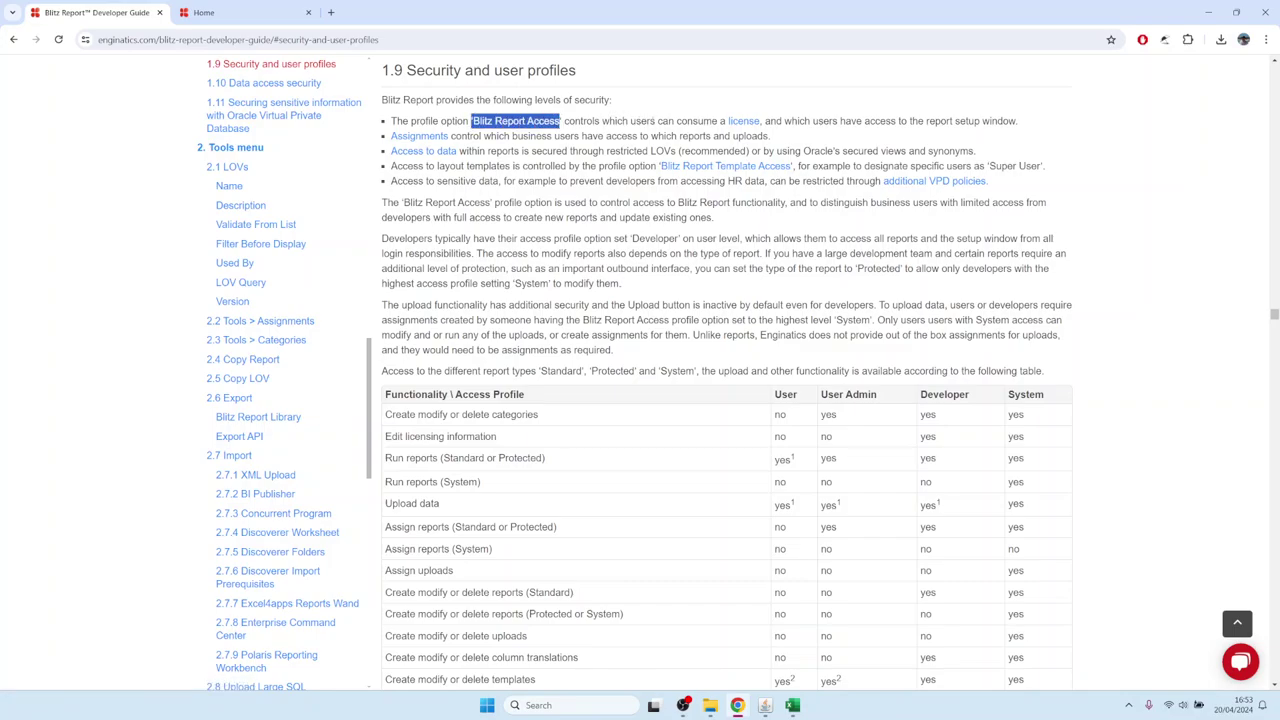
left_click(499, 141)
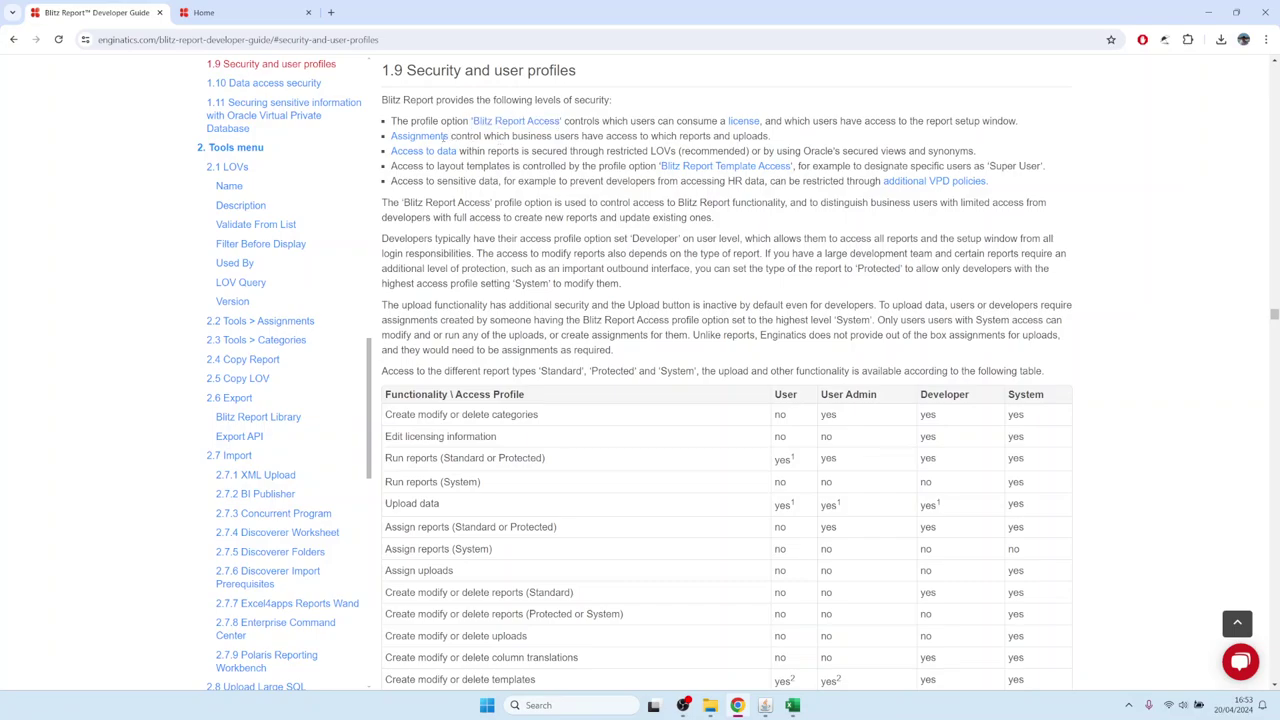
View the linked Assignments section of the guide and return to Security and user profiles
left_click_drag(446, 138, 390, 137)
left_click(413, 143)
left_click(413, 143)
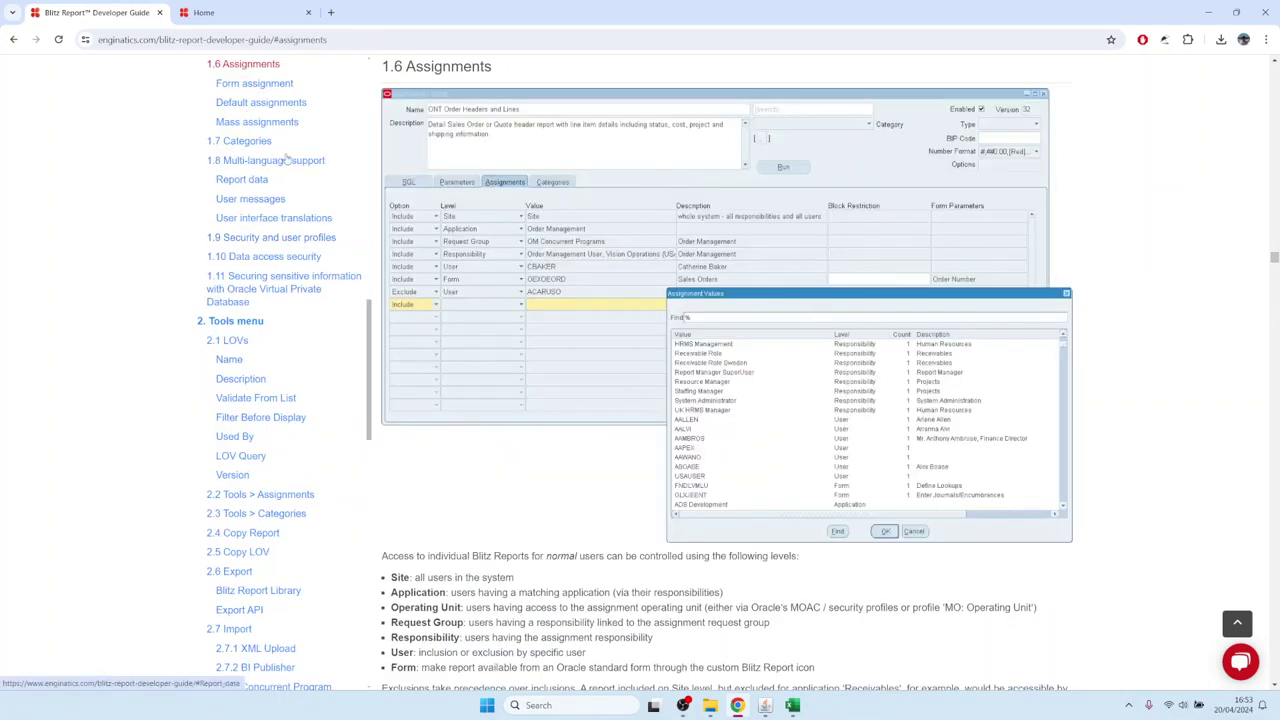
left_click(14, 39)
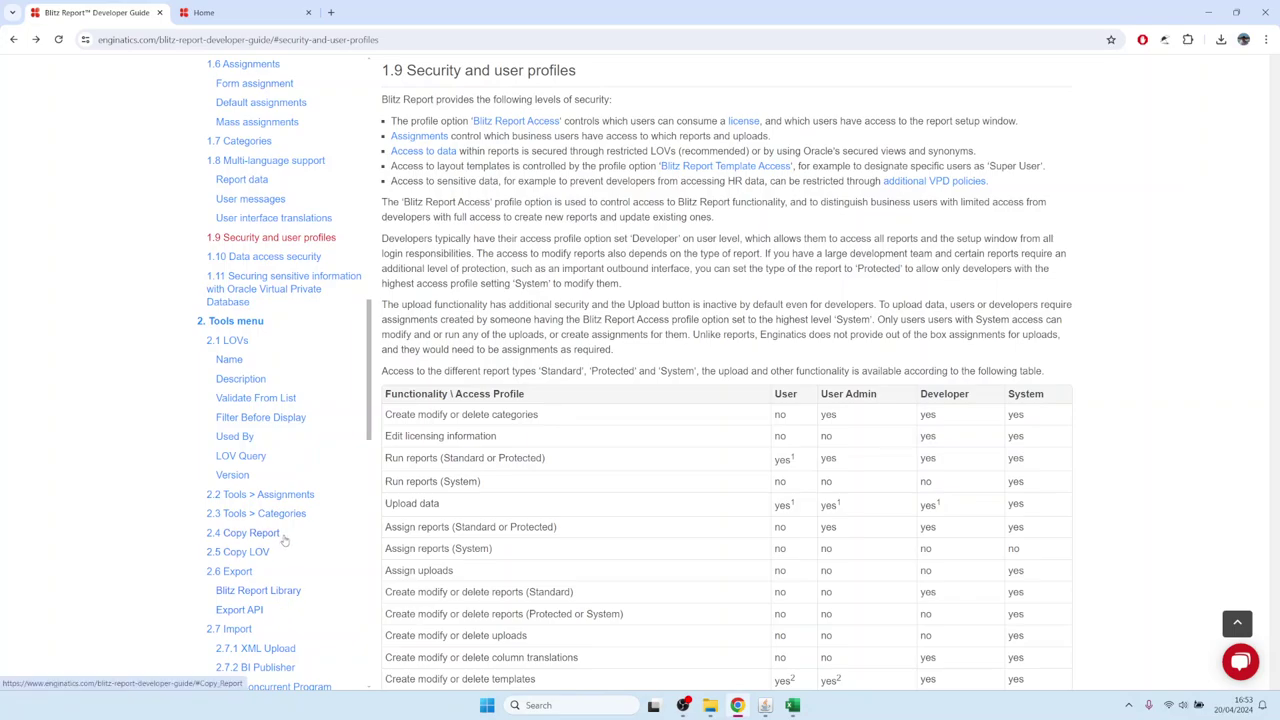
Find section 2.13 User license assignment in the guide's table of contents and open it
scroll(285, 540, "down", 10)
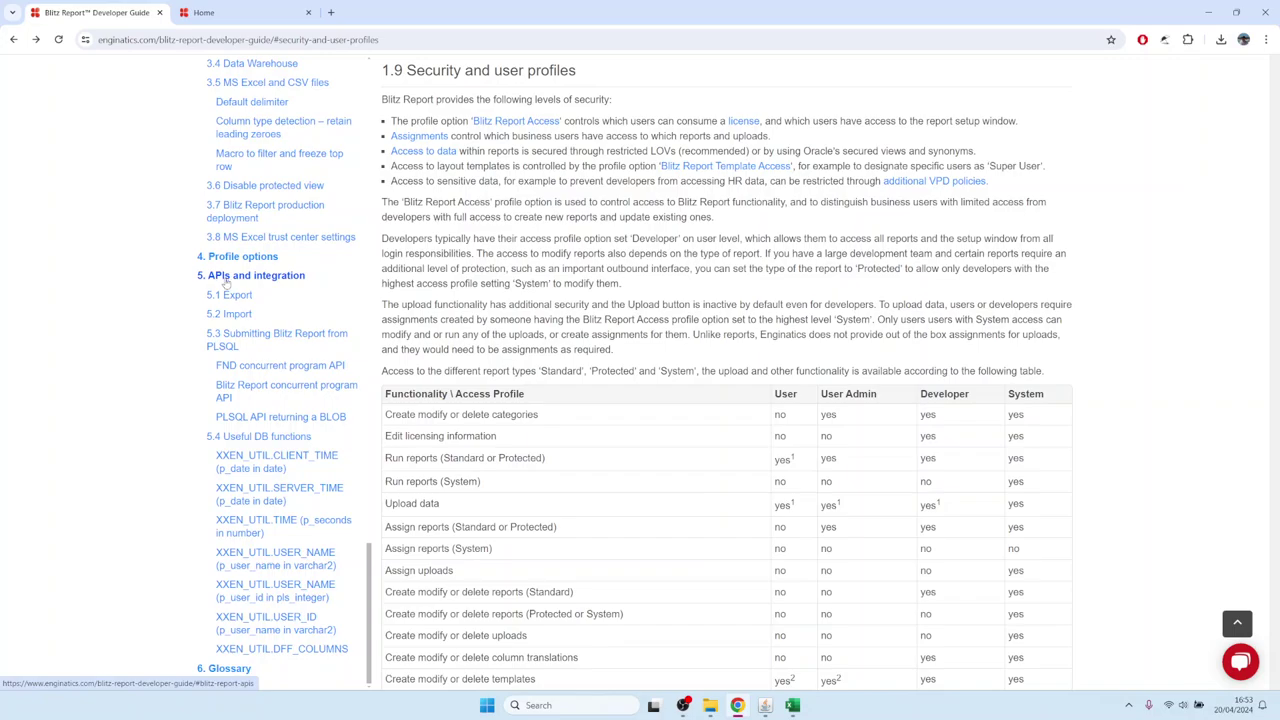
scroll(236, 250, "up", 3)
scroll(240, 224, "up", 4)
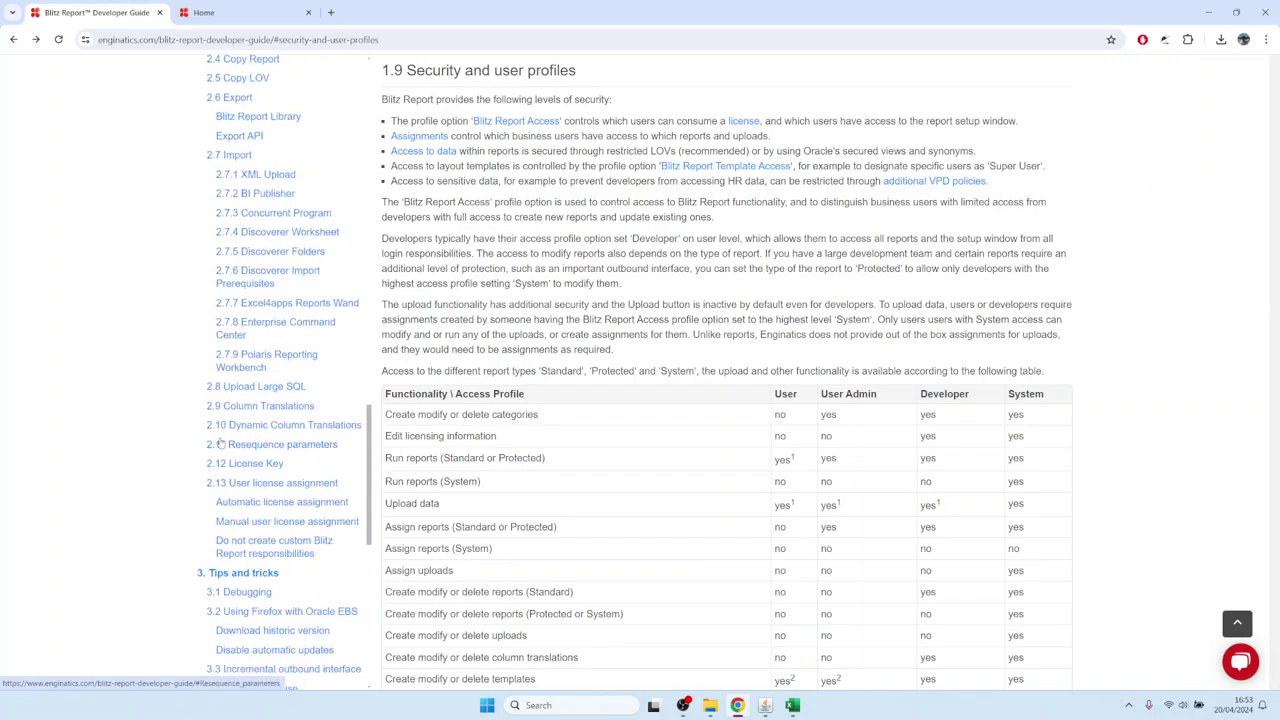
left_click(262, 488)
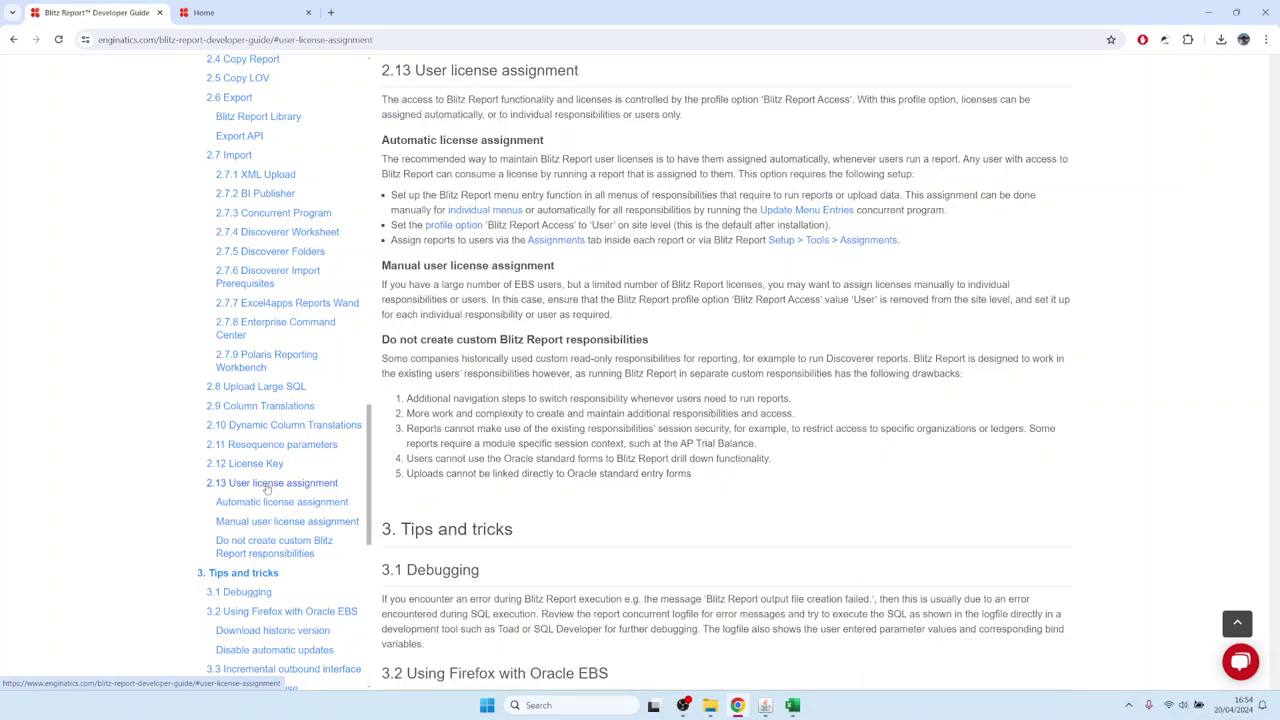